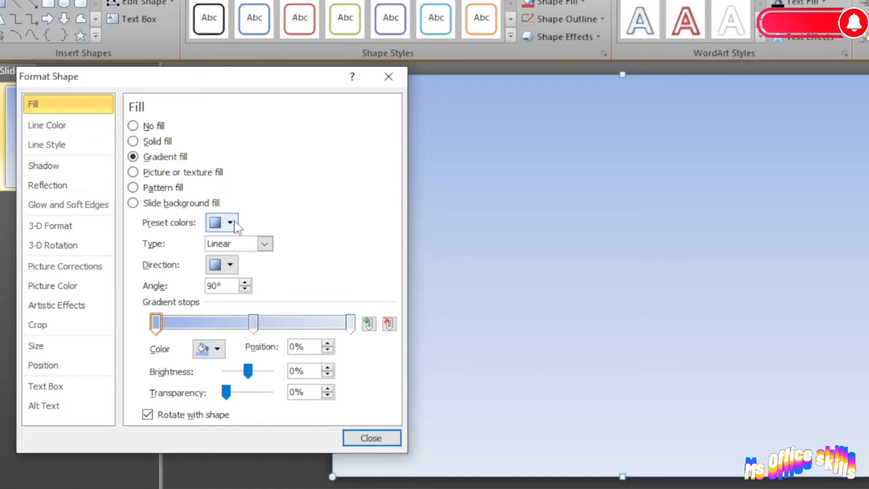
Apply the navy-purple-red-orange preset gradient to the background rectangle and remove its orange and red end stops.
click(222, 223)
click(225, 253)
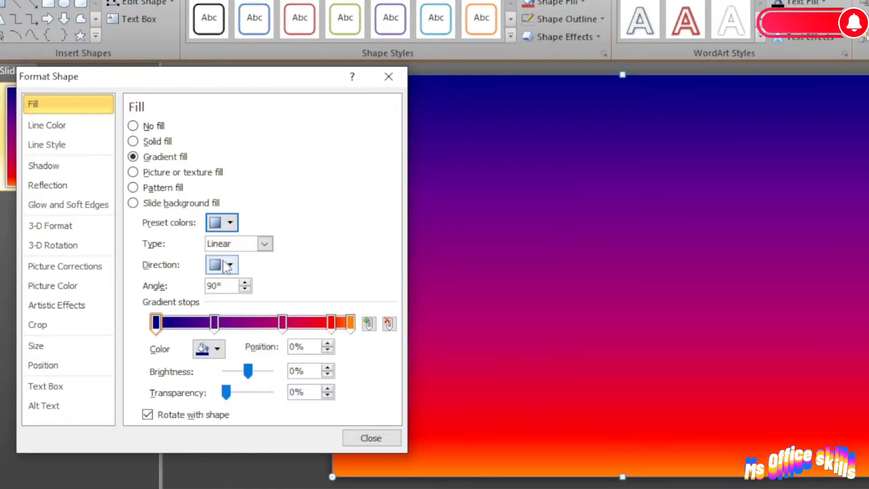
click(350, 323)
click(388, 323)
click(389, 323)
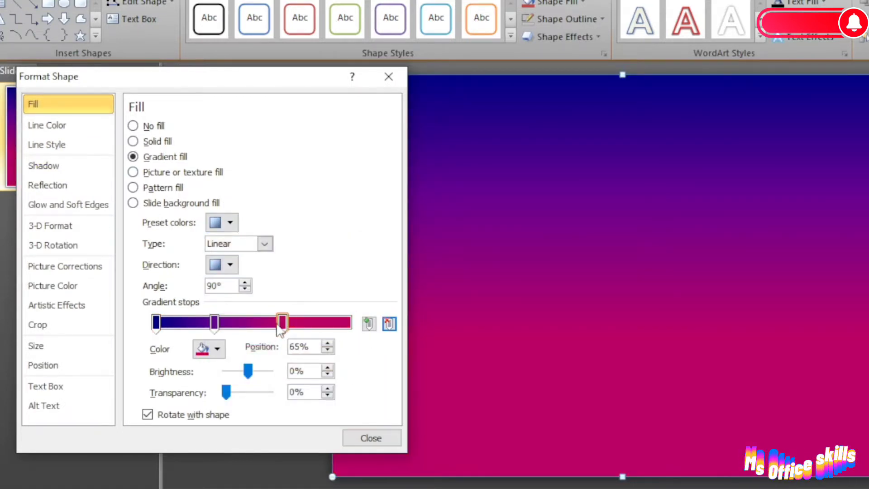
Move the magenta gradient stop to the 97% position.
drag(282, 322, 337, 340)
click(327, 343)
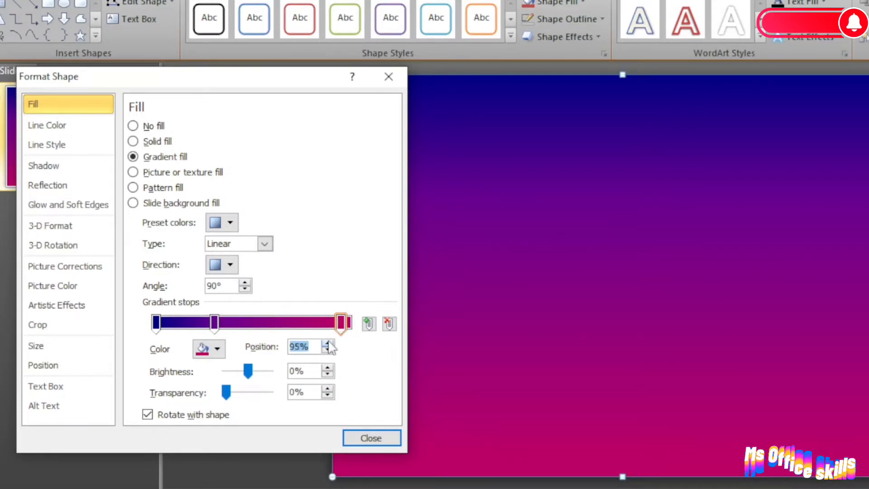
click(327, 344)
click(327, 344)
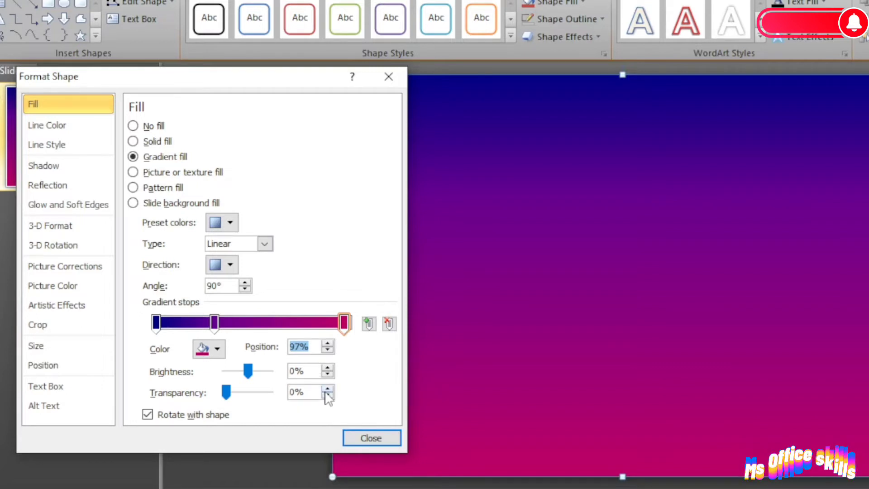
Raise the magenta gradient stop's transparency to slightly above 23%.
click(327, 390)
click(327, 389)
click(326, 389)
click(326, 389)
click(327, 389)
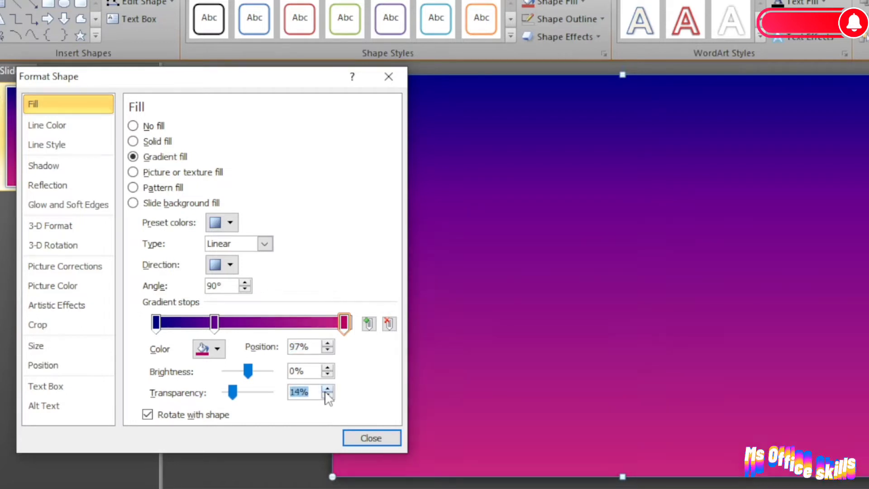
click(327, 389)
click(327, 389)
click(327, 389)
click(327, 389)
click(327, 389)
click(327, 389)
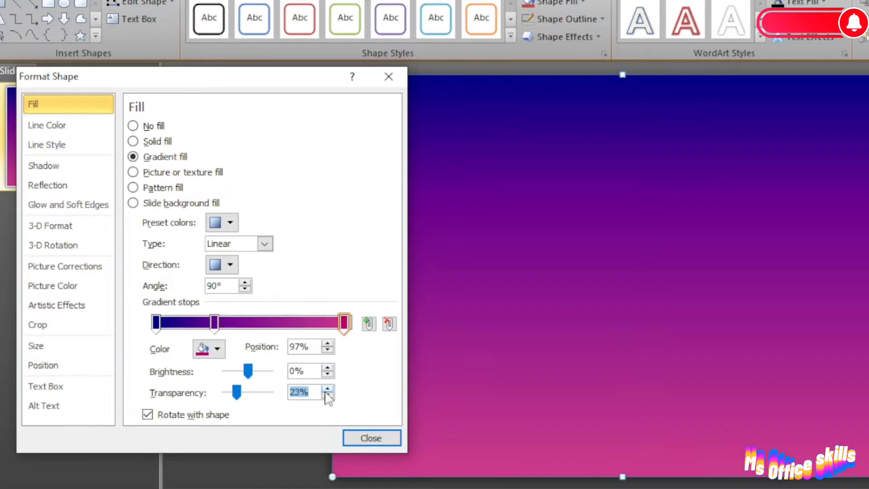
click(326, 389)
Move the middle purple gradient stop to the 47% position and set its transparency to 33%.
click(215, 322)
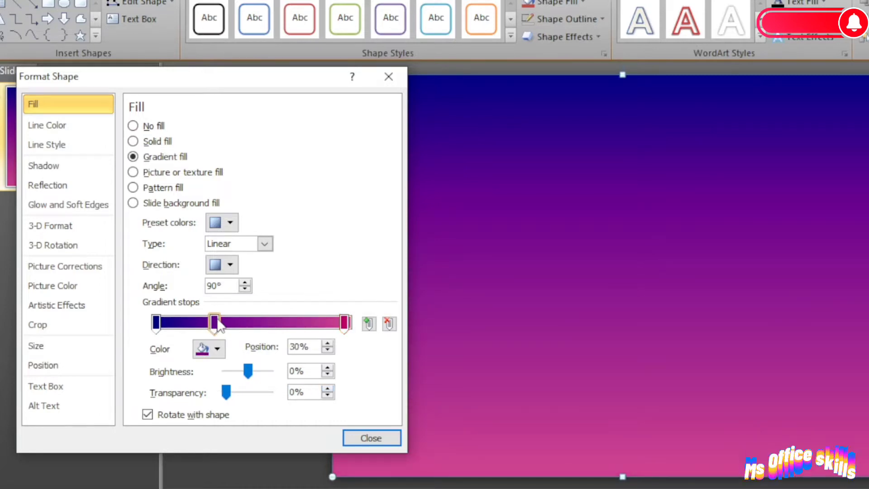
drag(217, 324, 247, 327)
click(327, 344)
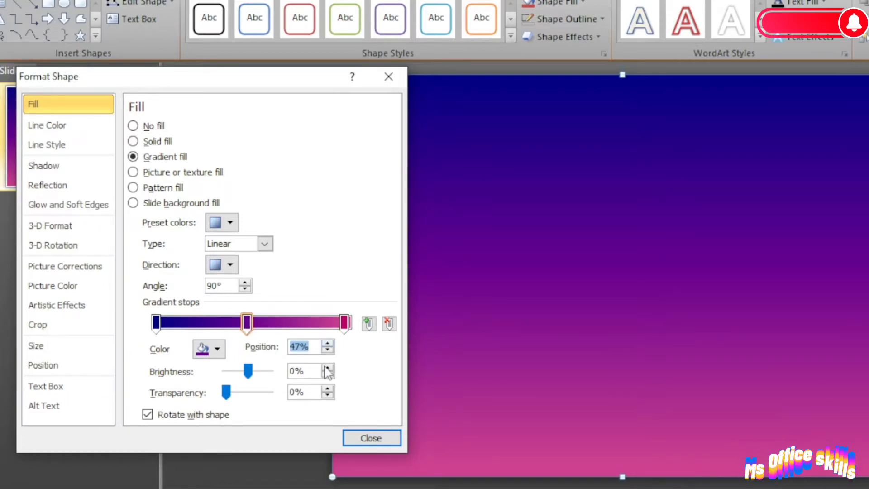
click(327, 389)
click(327, 389)
click(327, 389)
click(327, 389)
click(327, 389)
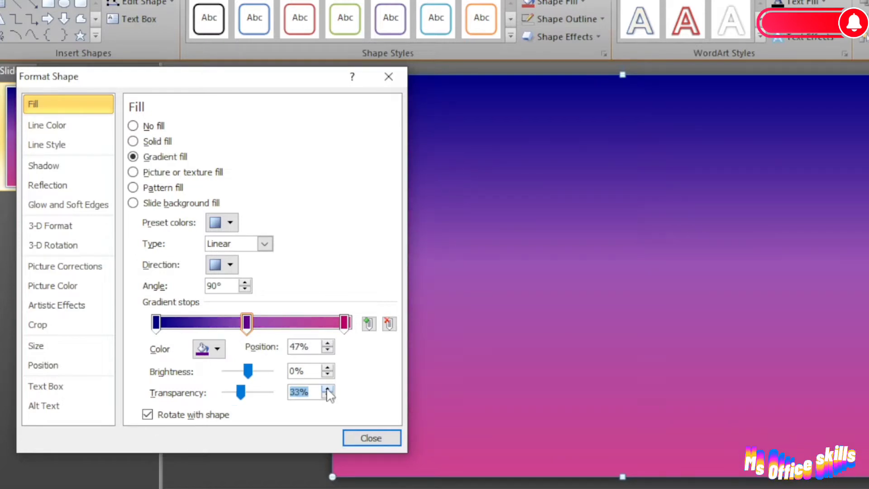
Raise the first navy gradient stop's transparency to about 23% and finish formatting the shape's fill.
click(156, 322)
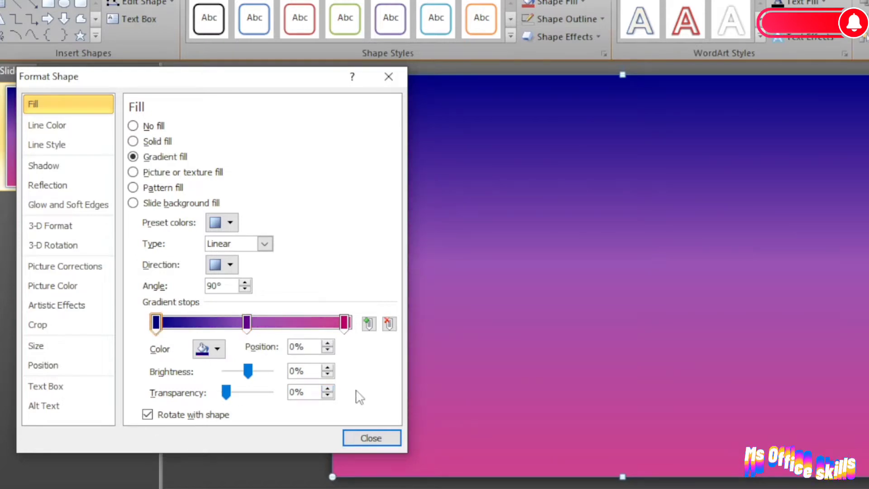
click(328, 389)
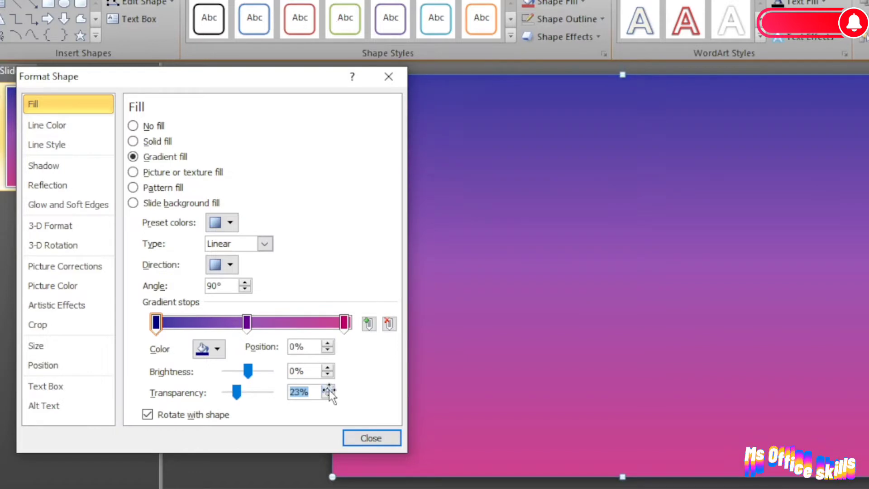
click(328, 389)
click(371, 438)
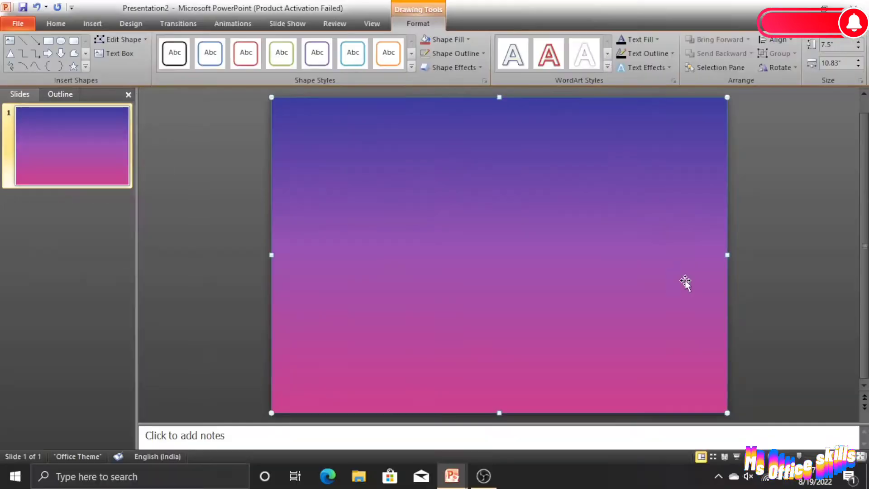
Draw a Frame shape covering the whole slide and thin its border to a narrow strip.
click(751, 284)
click(93, 24)
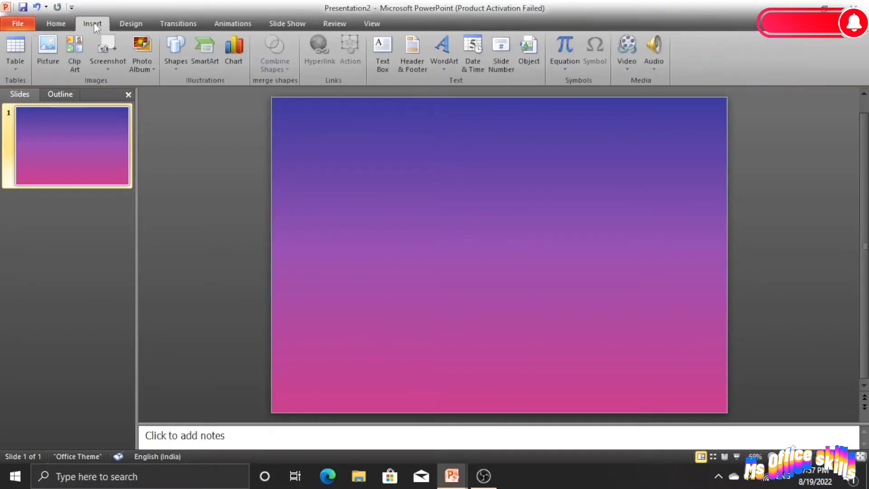
click(208, 80)
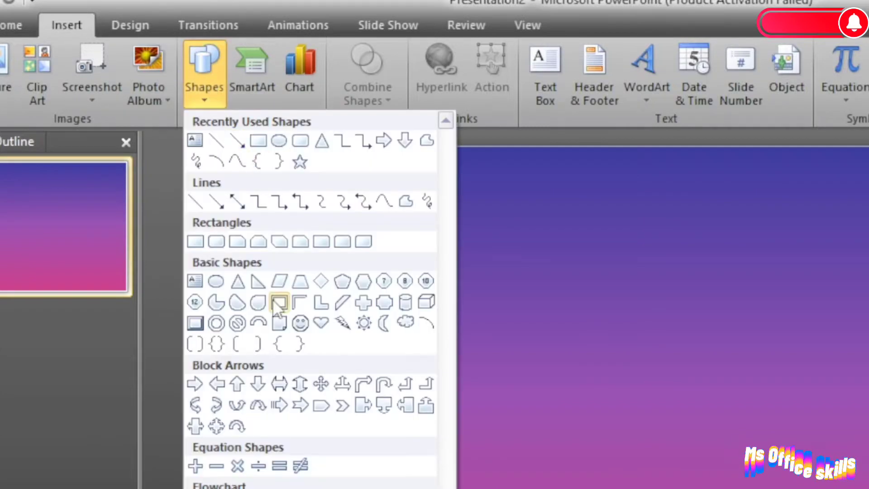
click(285, 307)
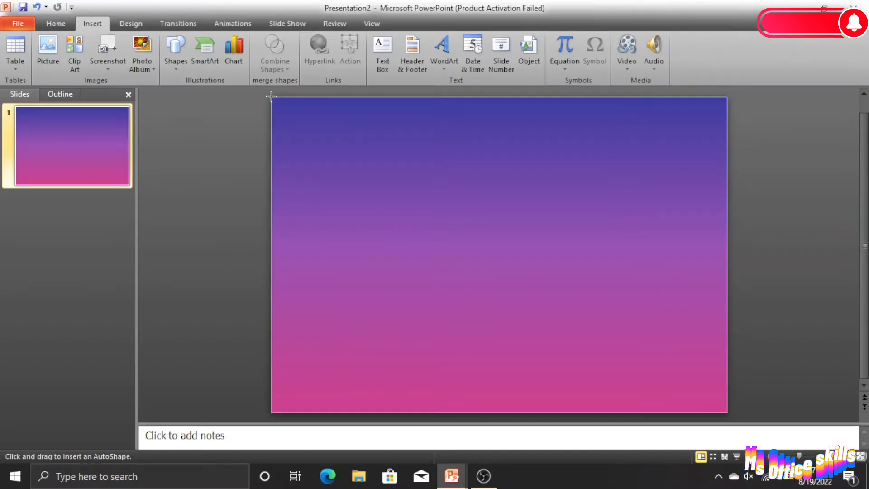
mouse_move(271, 95)
mouse_down()
mouse_move(437, 270)
mouse_move(725, 411)
mouse_up()
drag(311, 98, 278, 94)
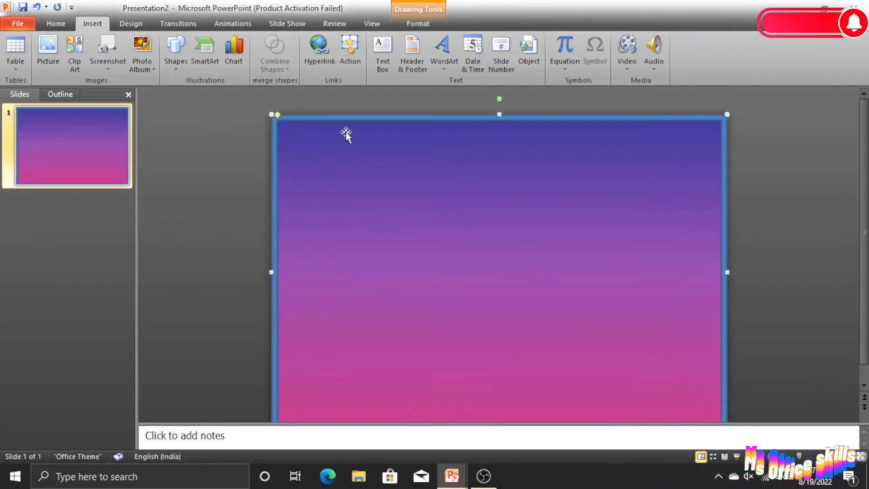
click(786, 256)
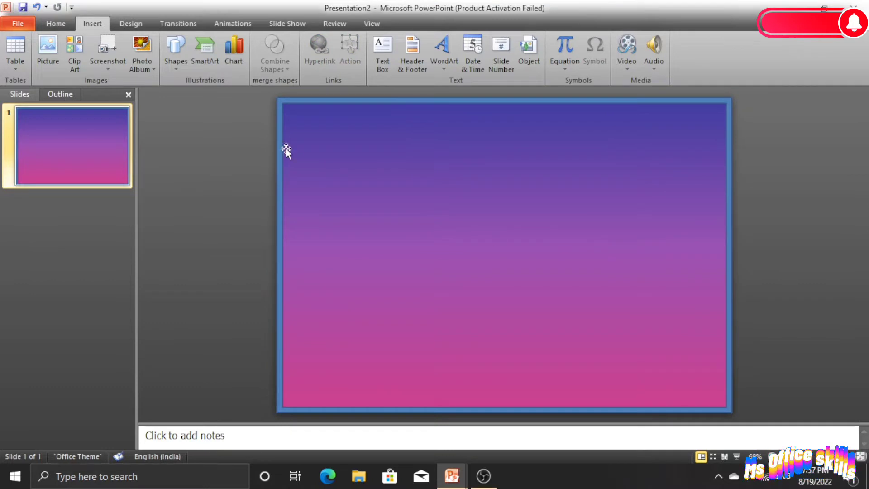
Fill the slide's frame shape with white and remove its outline.
click(290, 105)
click(424, 21)
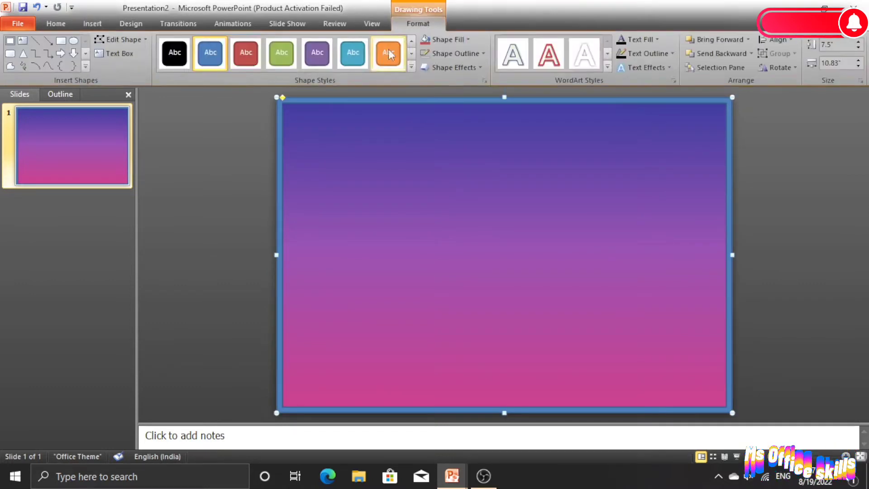
click(447, 40)
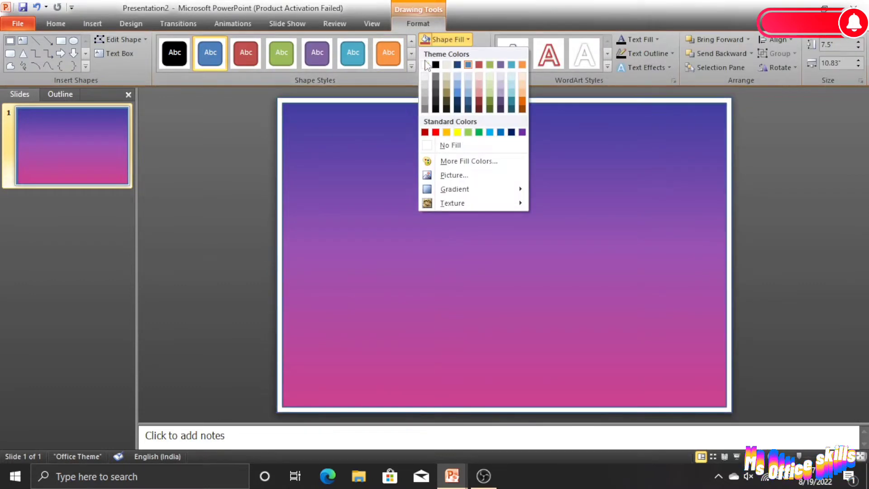
click(425, 65)
click(450, 54)
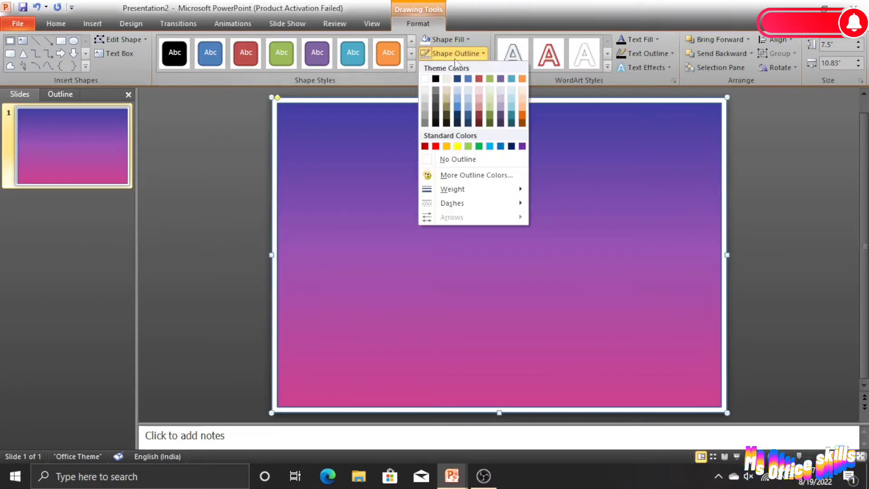
click(455, 159)
Draw an oval about 3.5" wide and 4.17" high on the right half of the slide, without an outline.
click(92, 23)
click(176, 51)
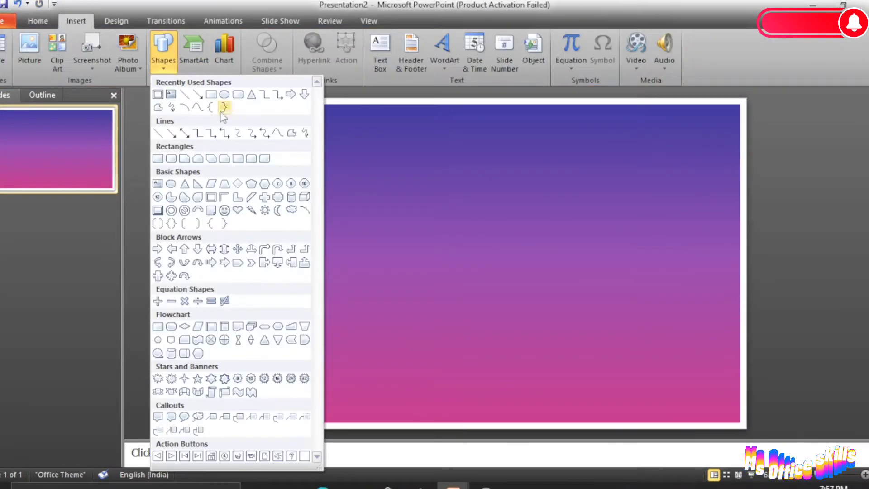
click(224, 94)
drag(563, 169, 716, 352)
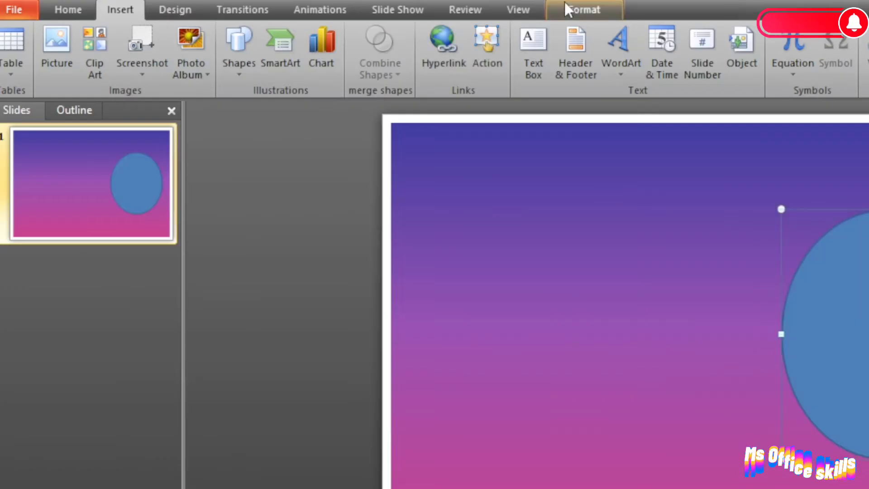
click(565, 3)
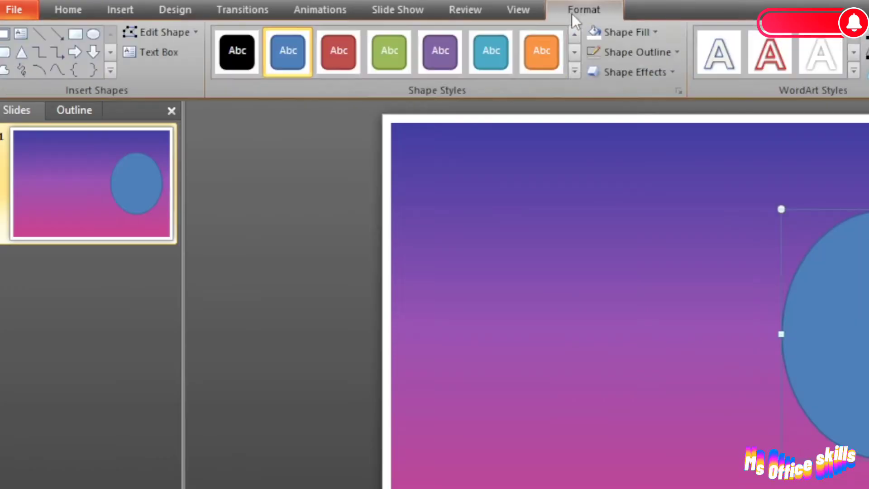
click(622, 54)
click(622, 204)
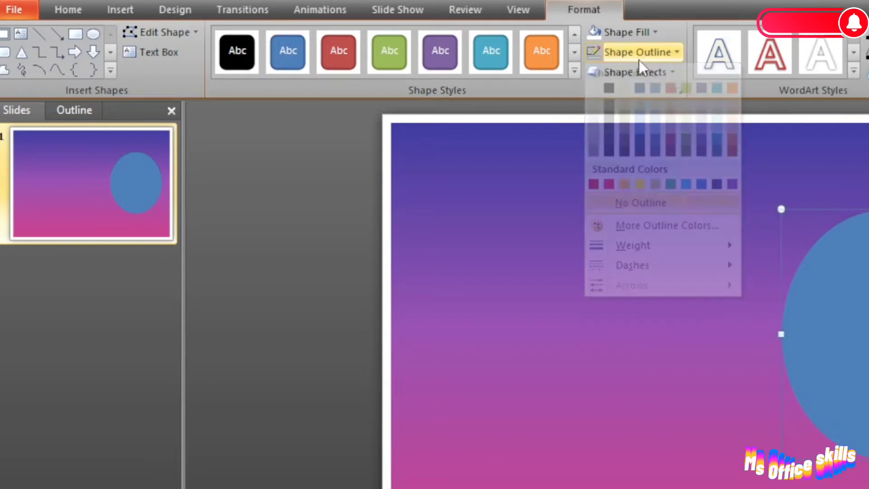
Fill the oval with the photo of the girl holding a rabbit.
click(635, 32)
click(660, 227)
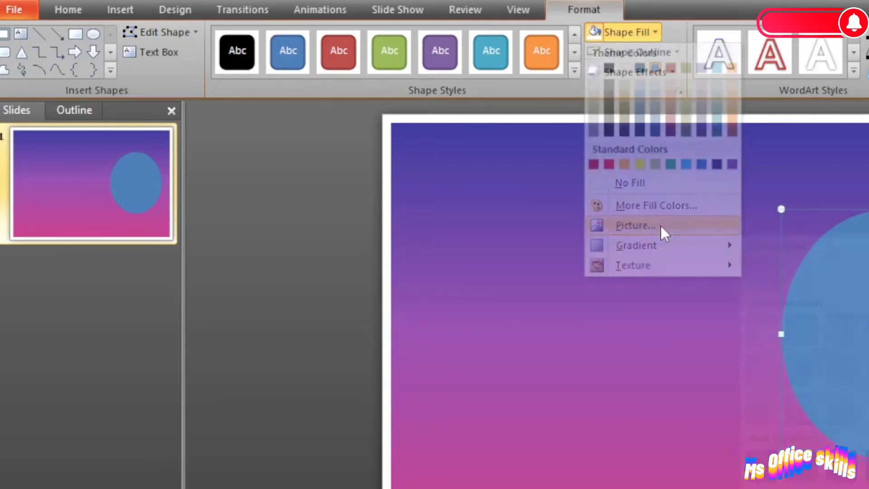
double_click(316, 134)
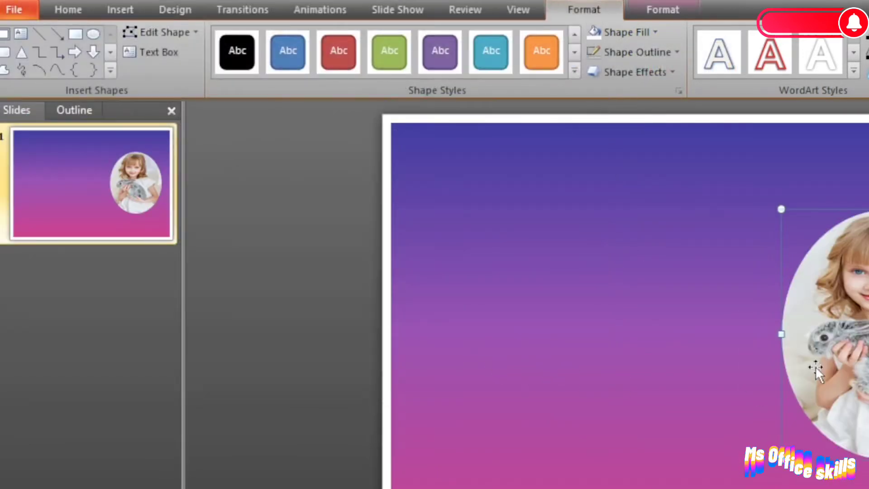
Crop the oval's photo with the Fill option and shift the image slightly down so the girl's head fits inside.
click(642, 11)
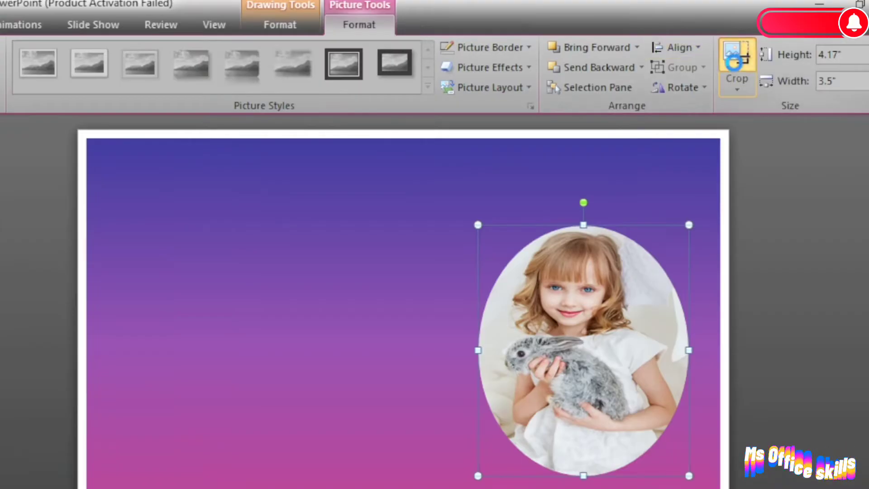
click(732, 63)
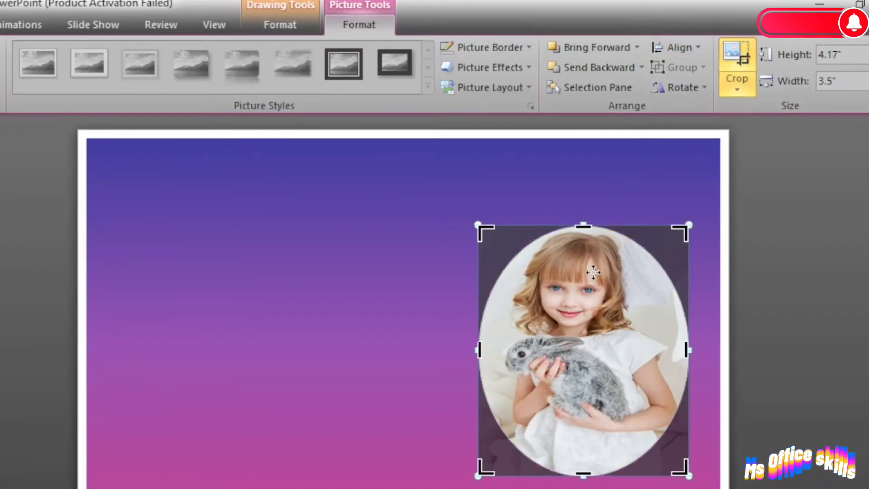
click(737, 89)
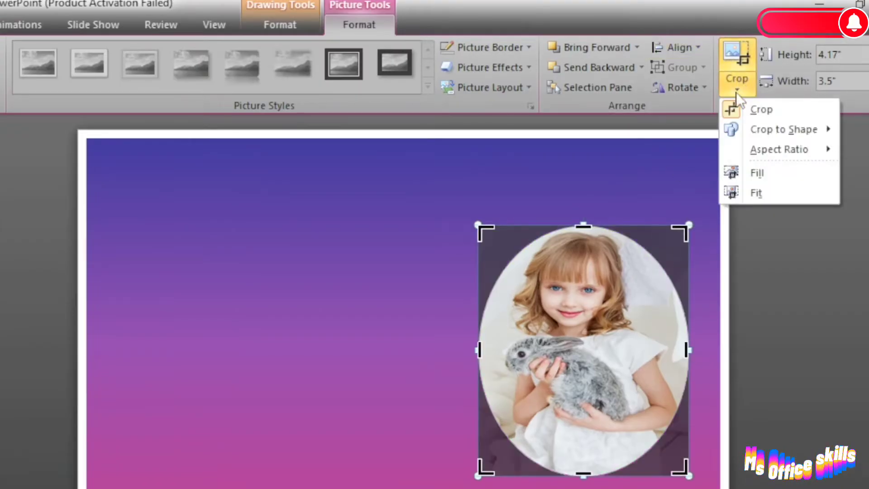
click(759, 176)
drag(609, 350, 611, 369)
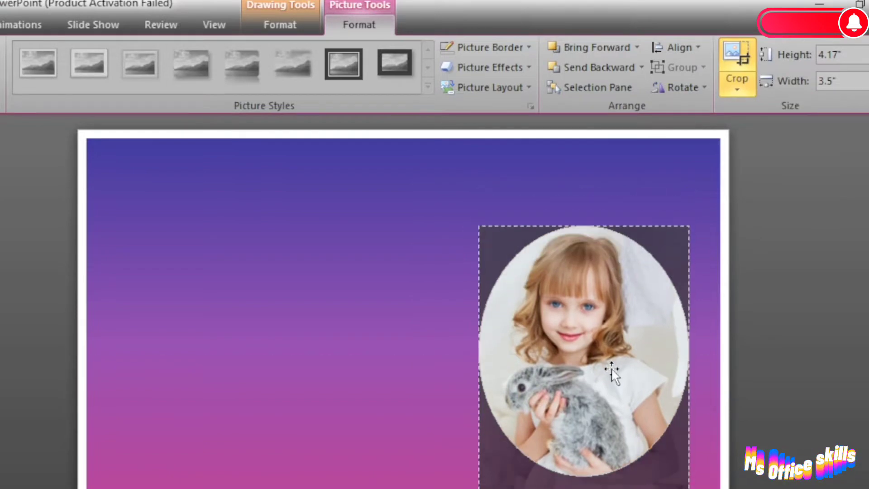
click(847, 375)
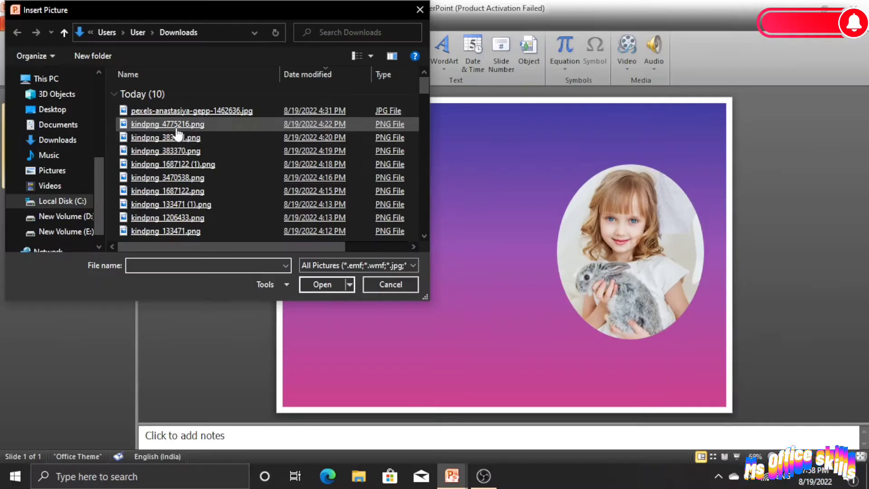
Insert the "Happy Birthday!" lettering picture from Downloads, narrow it, and place it beside the oval photo on the slide's left half.
double_click(178, 137)
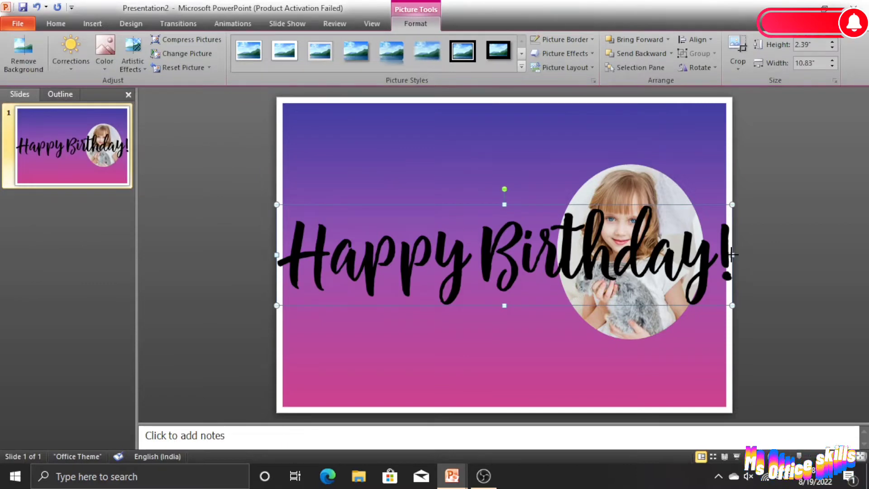
drag(732, 254, 519, 255)
drag(416, 251, 440, 225)
click(216, 147)
Insert the floral wreath PNG picture from the Downloads folder onto the slide.
click(92, 23)
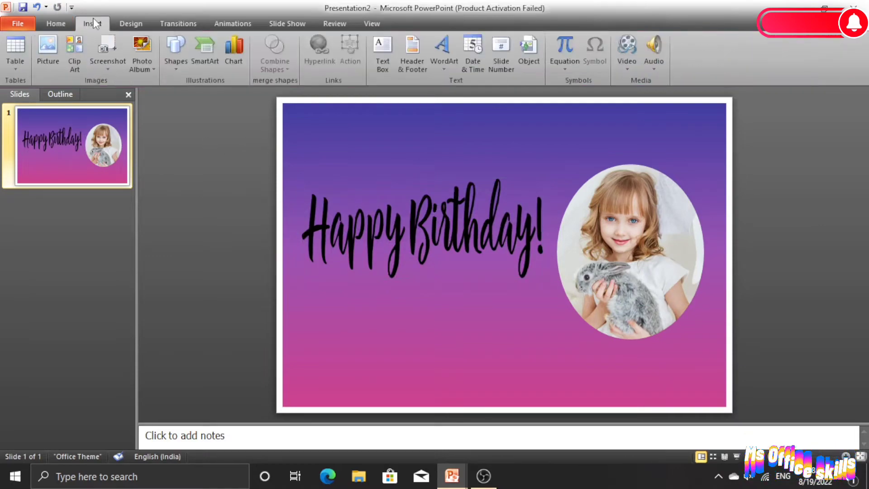
click(48, 52)
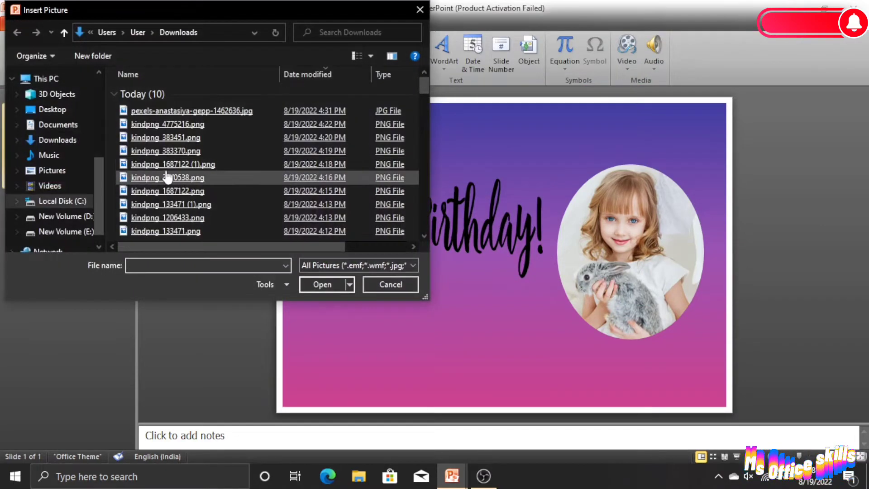
double_click(175, 150)
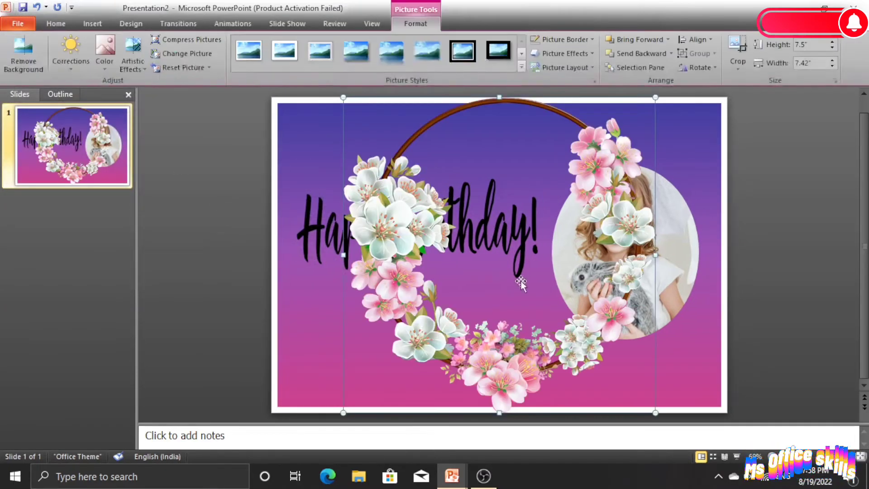
Delete the floral wreath and insert the picture kindpng_383370.png from Downloads in its place.
drag(342, 97, 428, 201)
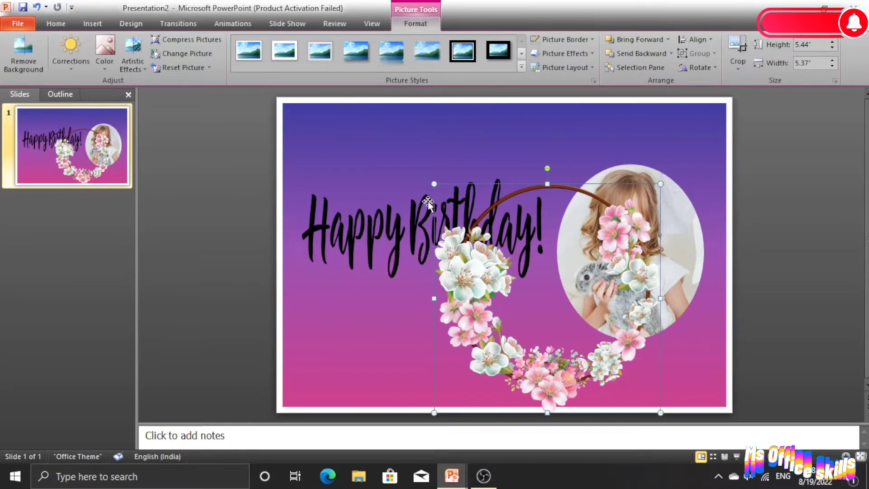
key(Delete)
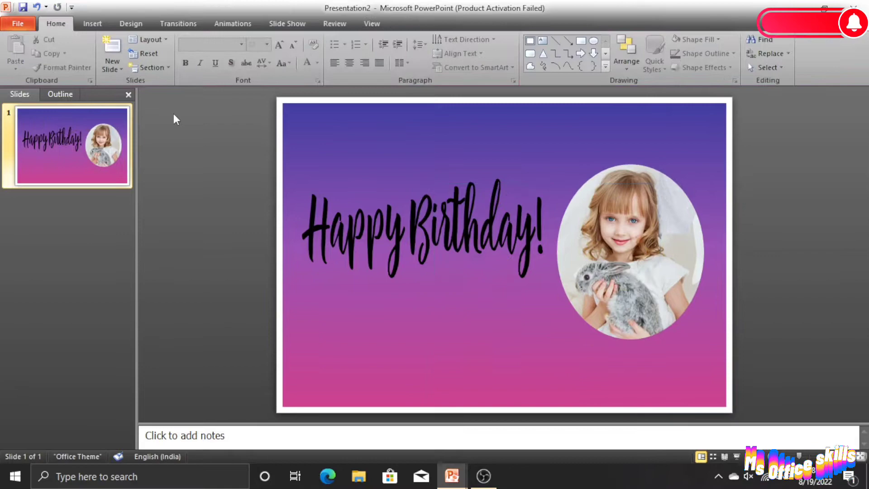
click(92, 23)
click(51, 50)
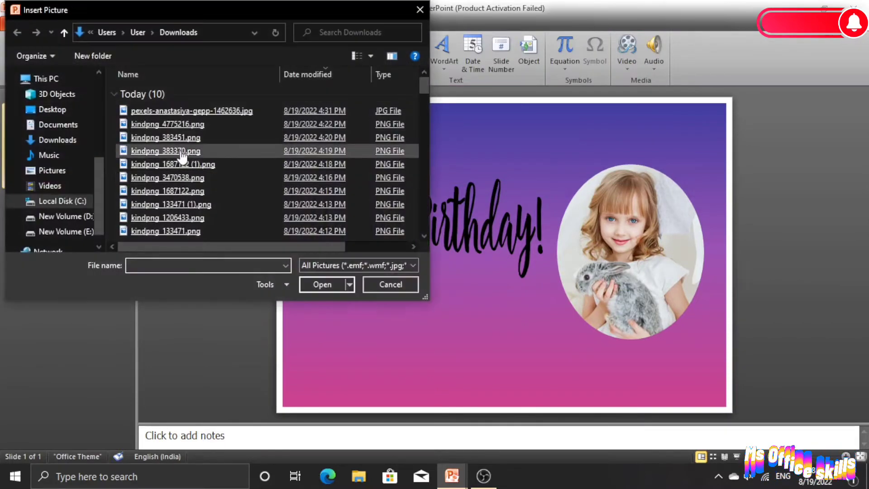
click(183, 138)
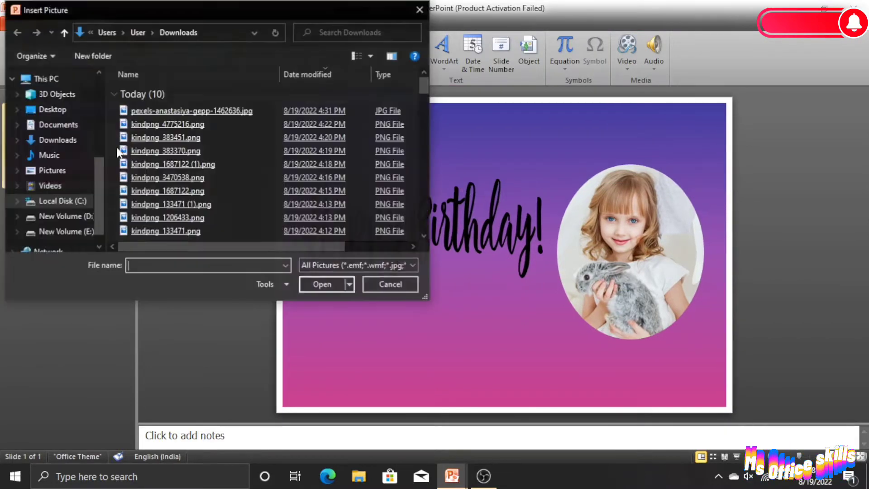
double_click(163, 151)
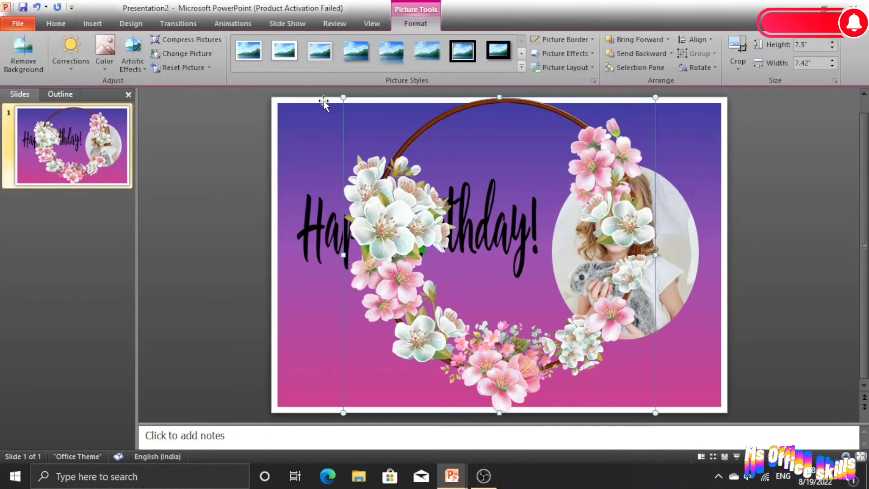
Shrink the floral wreath to about 4.93" high by 4.87" wide and place it around the girl's oval photo.
drag(340, 98, 424, 197)
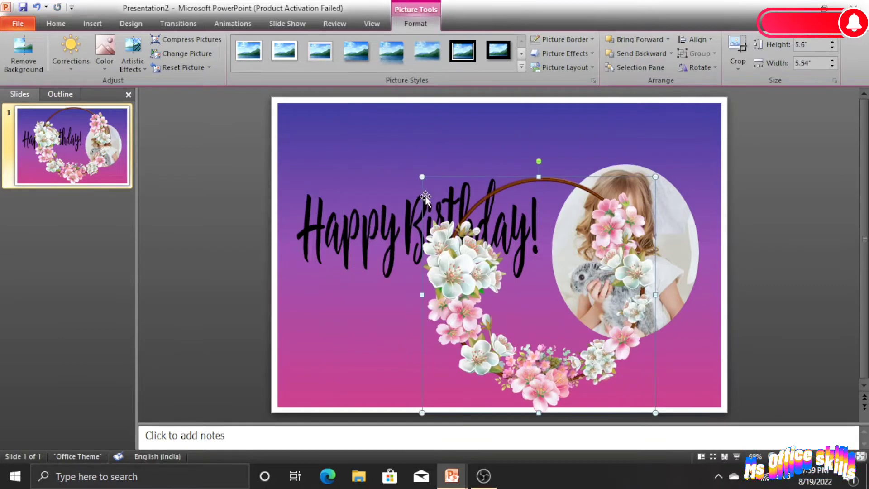
drag(471, 318, 547, 291)
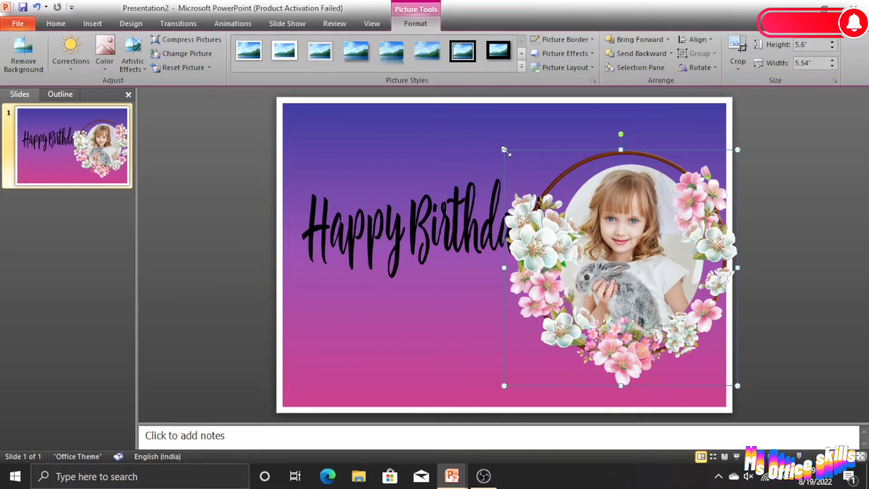
drag(502, 150, 532, 178)
drag(579, 295, 570, 279)
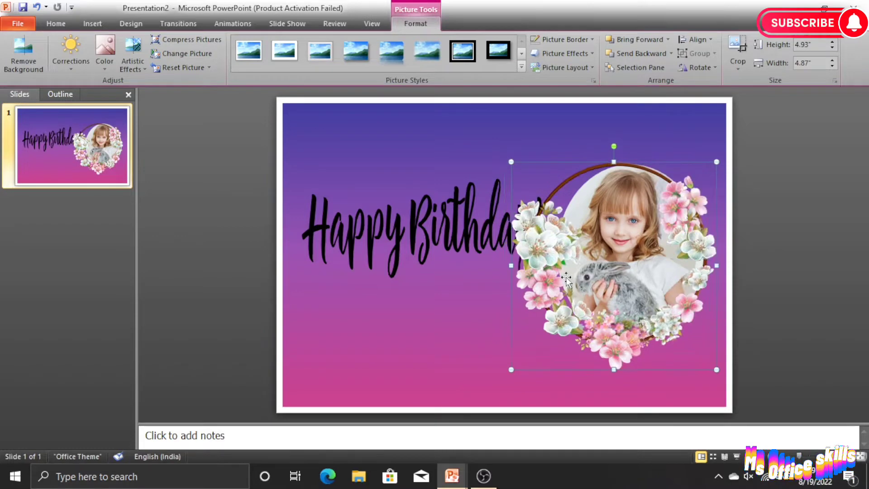
Send the floral wreath to the back.
click(794, 264)
click(646, 242)
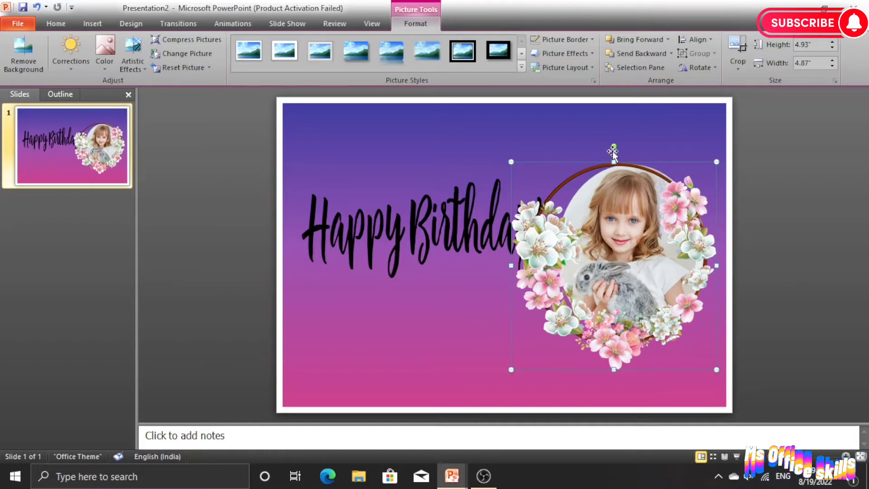
right_click(689, 224)
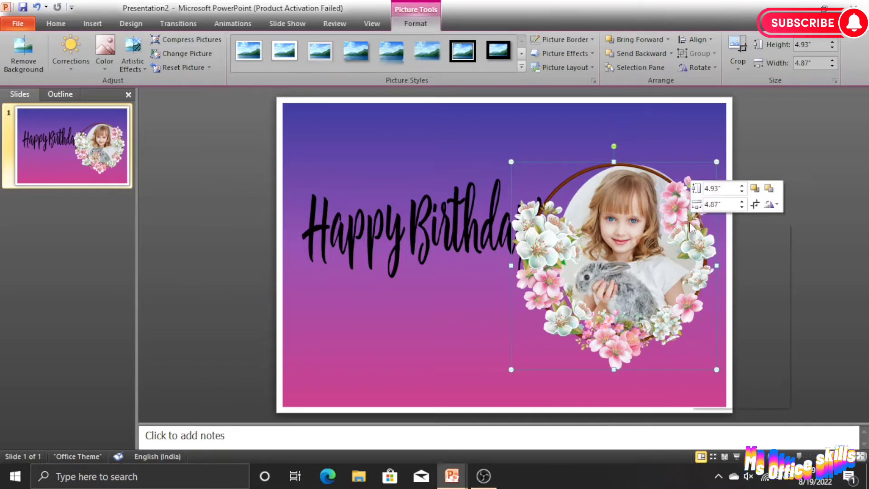
click(728, 338)
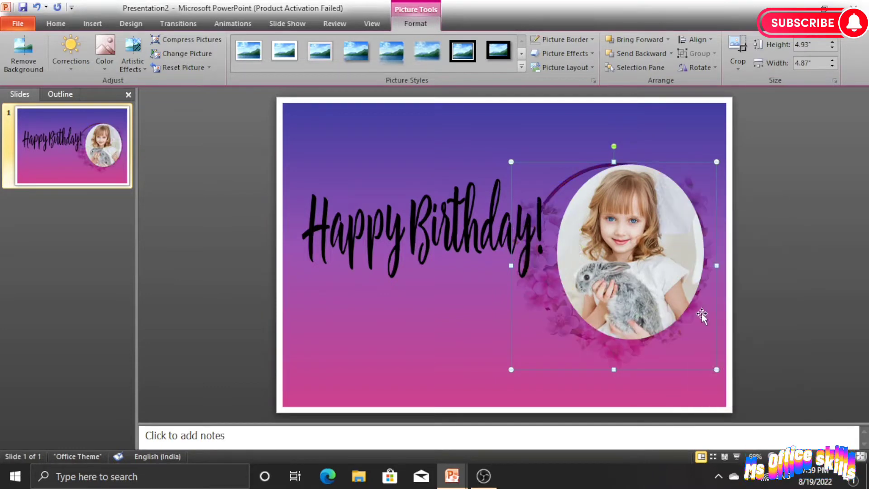
click(838, 309)
Shift the oval photo toward the lettering and widen it to about 4.08" so it nearly fills the wreath.
drag(622, 254, 532, 251)
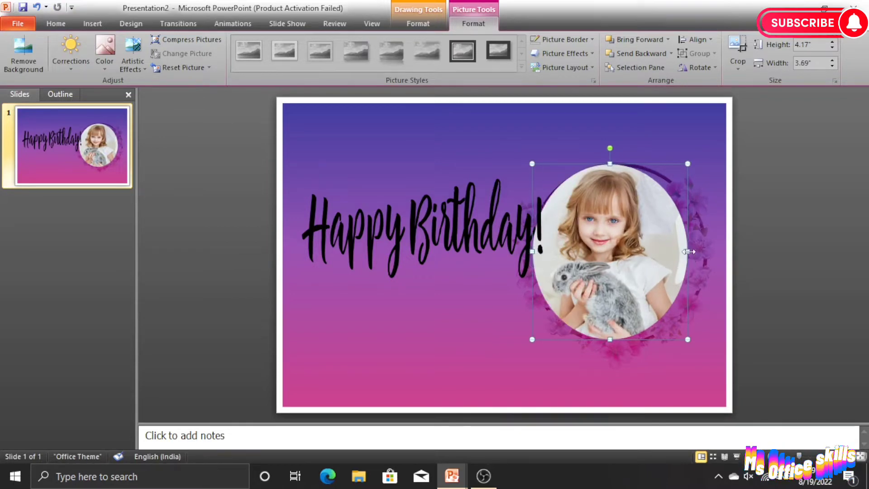
drag(688, 251, 704, 251)
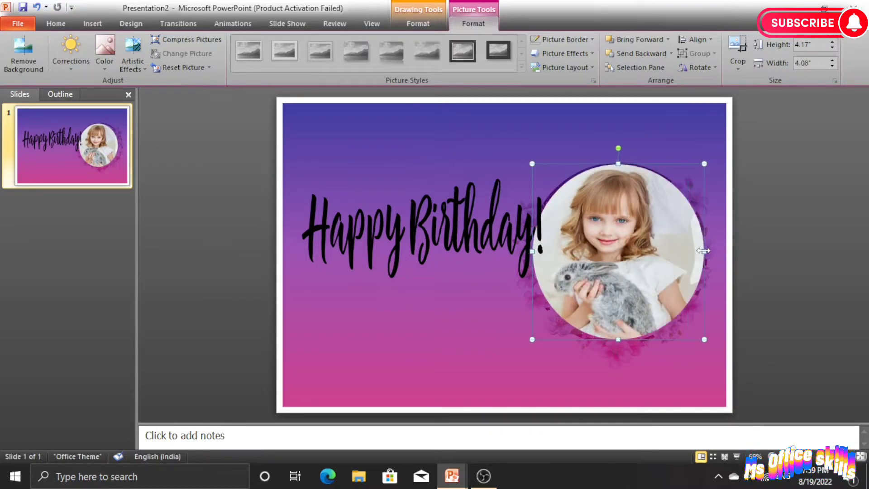
click(800, 281)
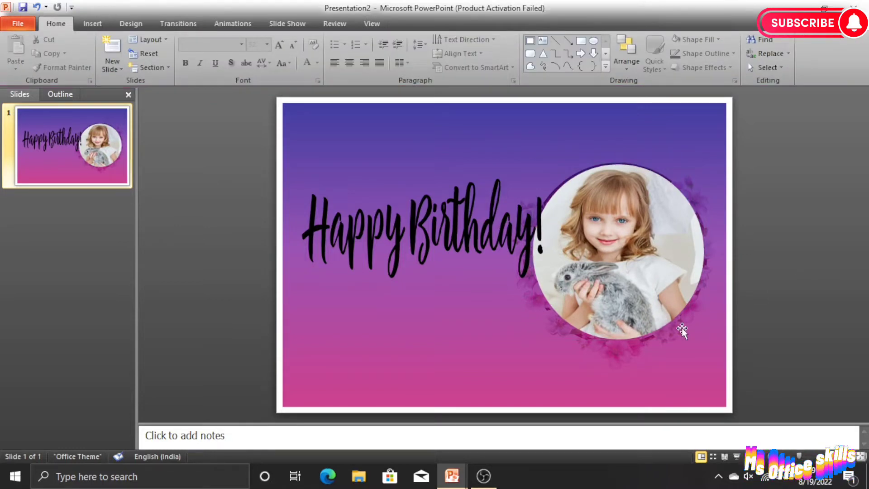
Bring the floral wreath to the front and realign the gradient rectangle inside the white frame.
drag(661, 344, 611, 354)
click(688, 303)
right_click(688, 304)
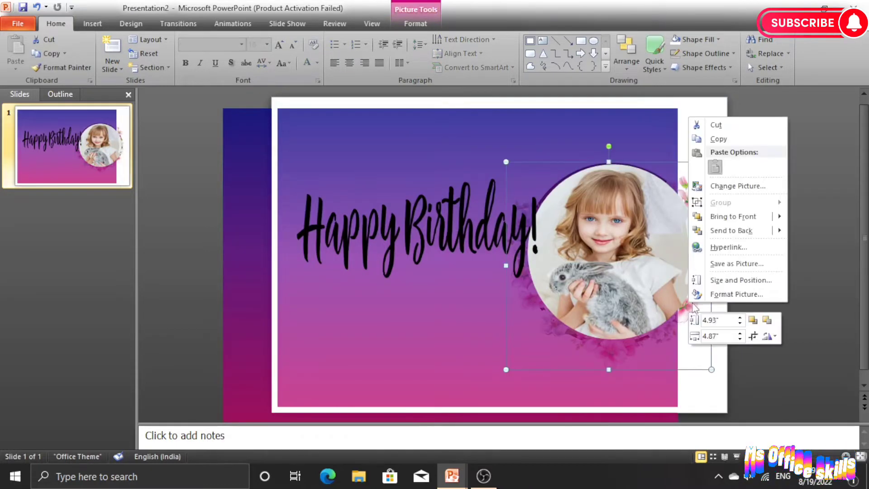
click(731, 217)
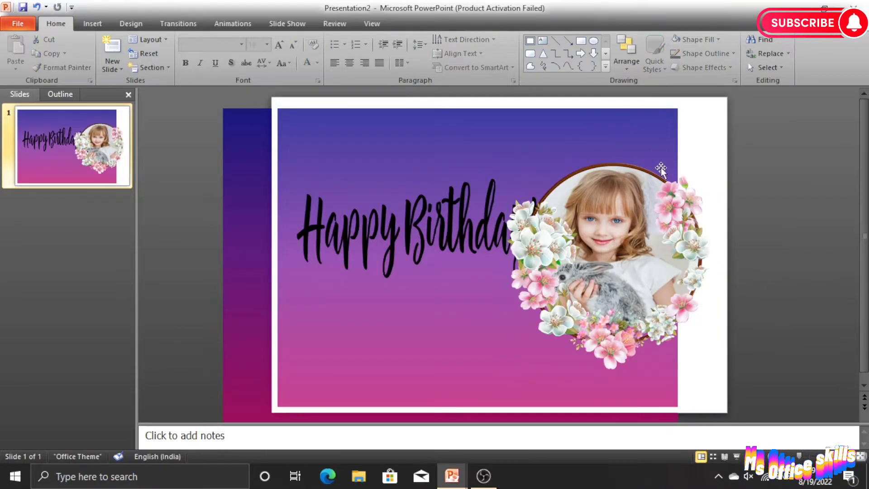
drag(650, 146, 699, 136)
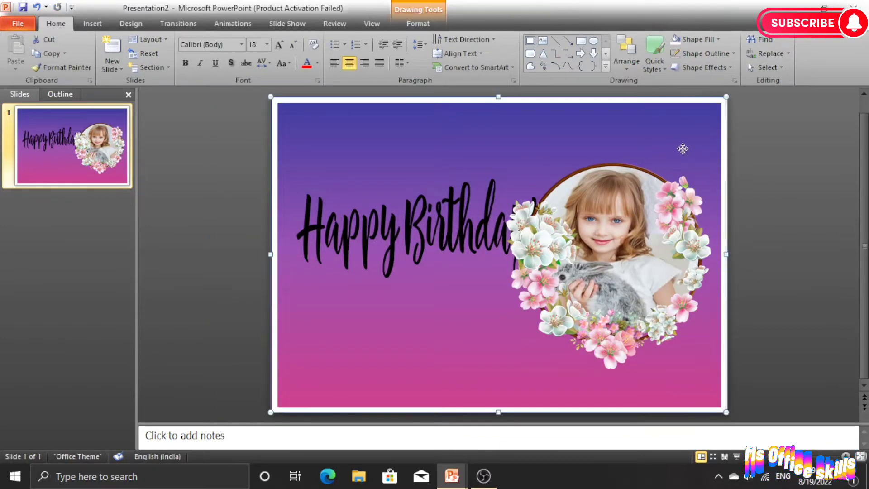
double_click(683, 151)
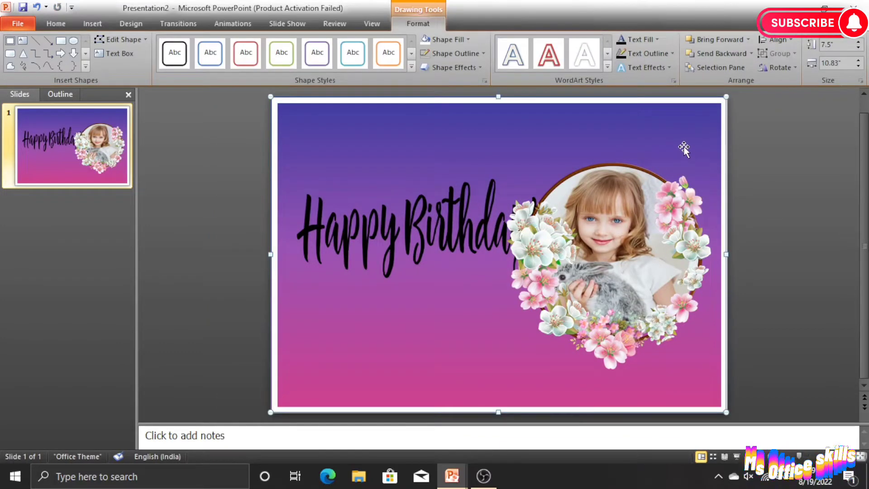
click(766, 210)
double_click(720, 234)
click(773, 225)
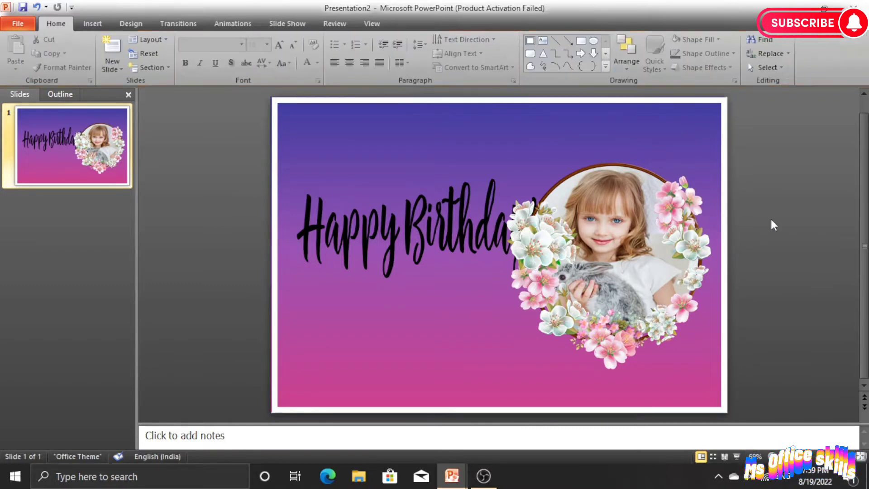
double_click(482, 304)
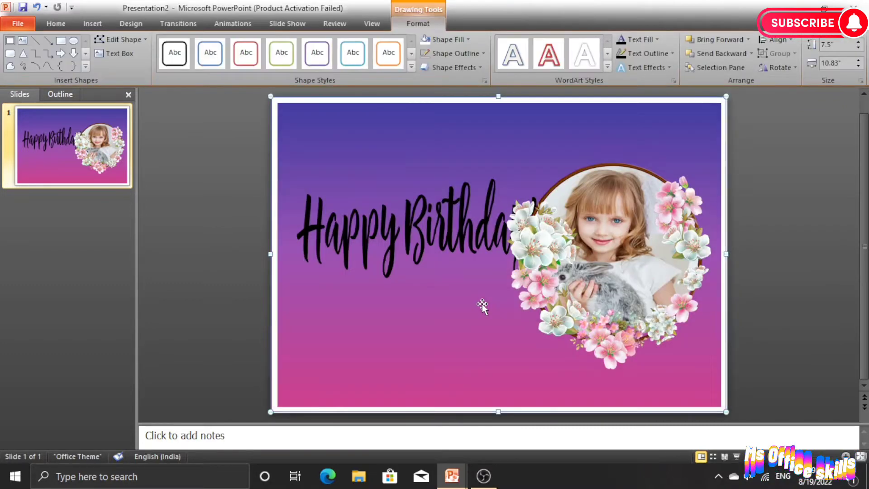
click(483, 304)
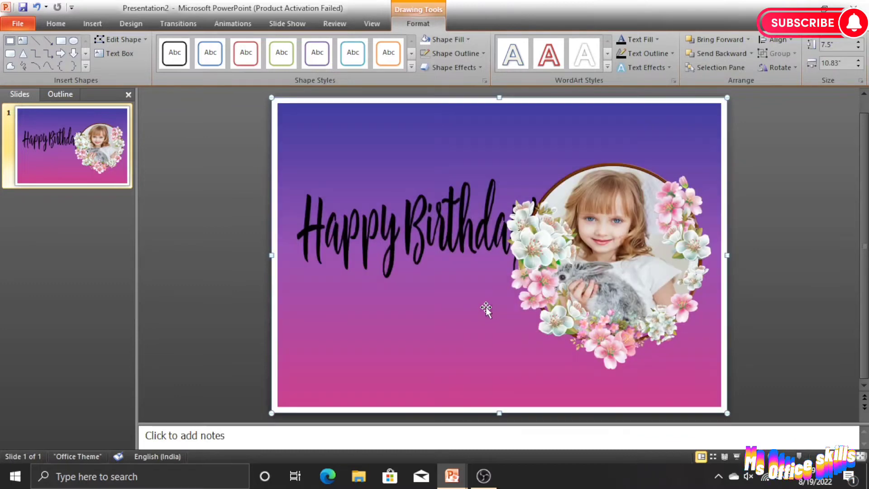
click(776, 282)
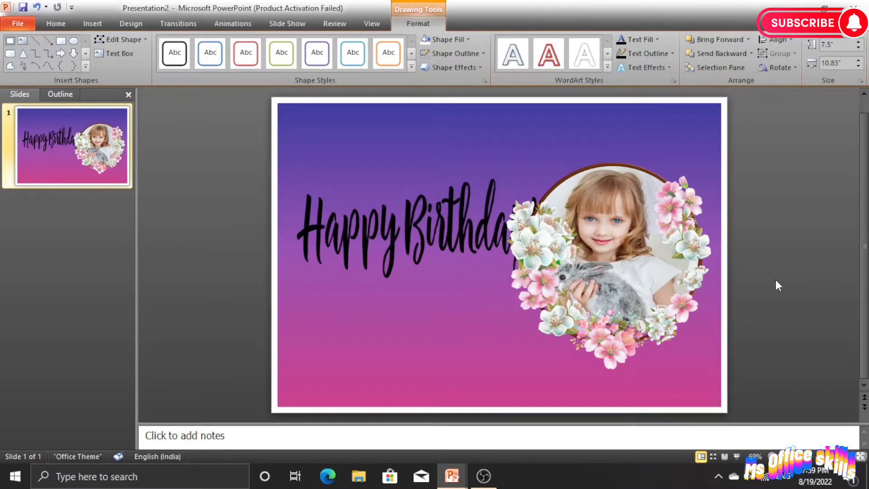
Stretch the floral wreath to about 5.22" high and move it slightly down over the photo.
click(615, 243)
drag(609, 157, 608, 150)
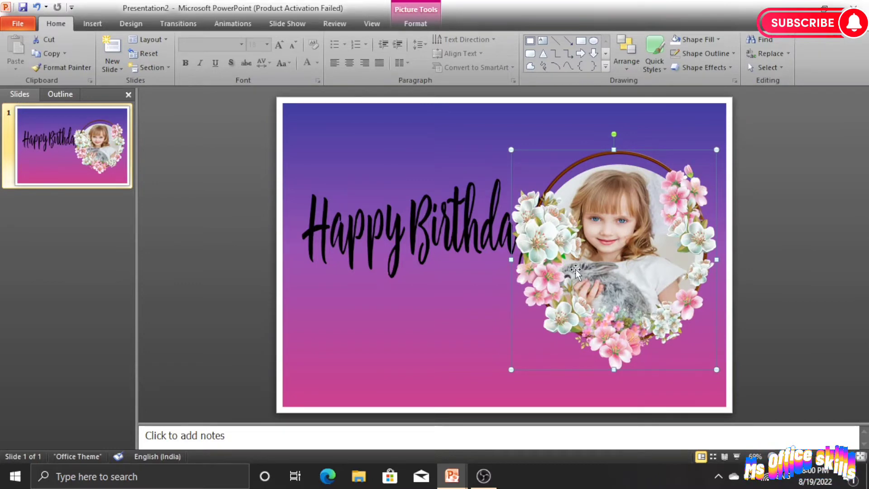
drag(575, 281, 579, 299)
Move the oval photo slightly down and to the right so it sits inside the wreath's ring.
click(624, 159)
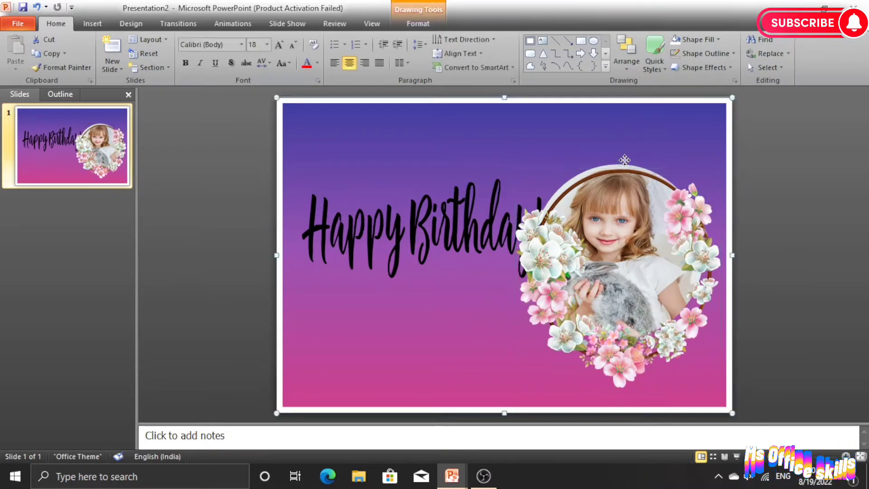
click(624, 164)
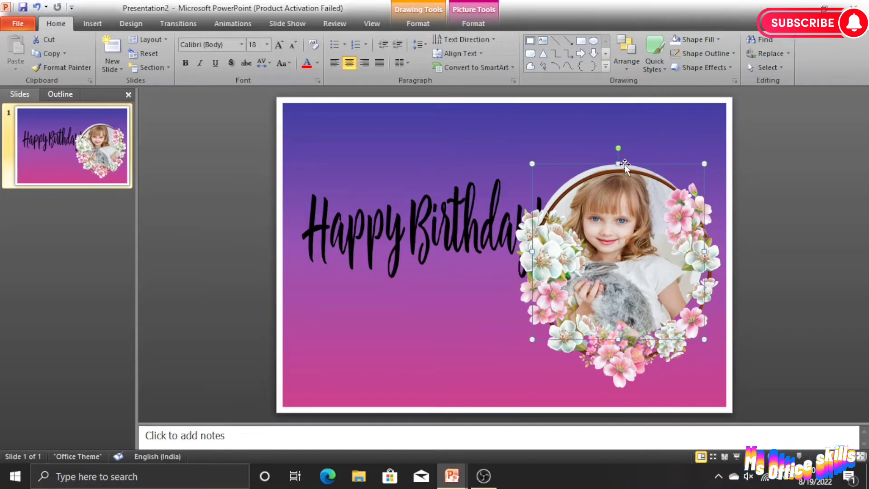
drag(617, 162, 636, 172)
click(803, 265)
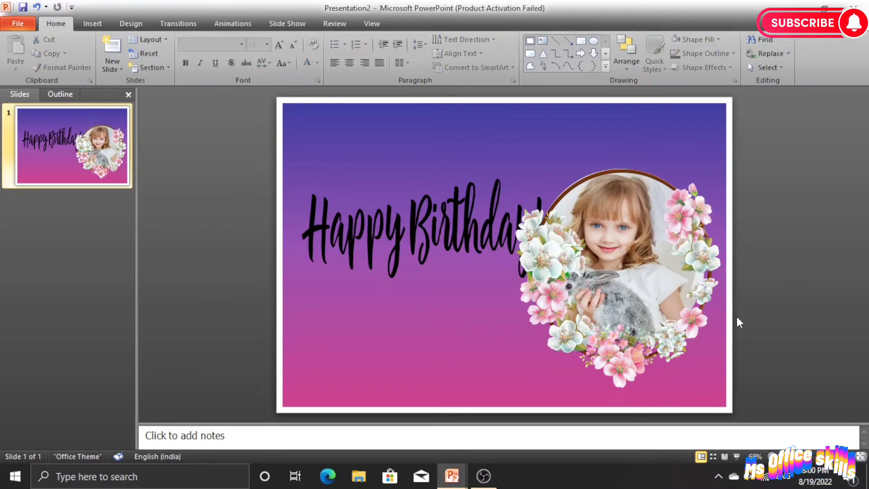
Nudge the floral wreath slightly down over the photo.
click(628, 261)
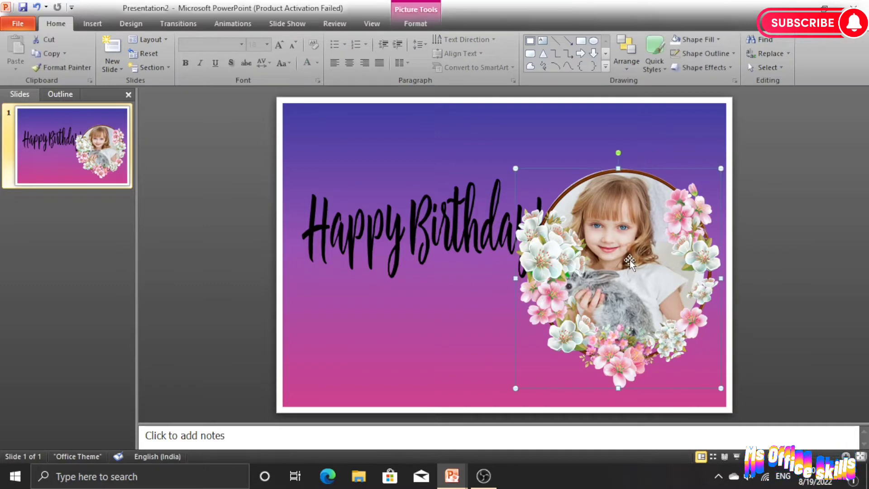
click(780, 231)
drag(606, 209, 606, 219)
Apply the lighter sharpening preset to the oval photo and raise its color saturation by one preset.
click(632, 169)
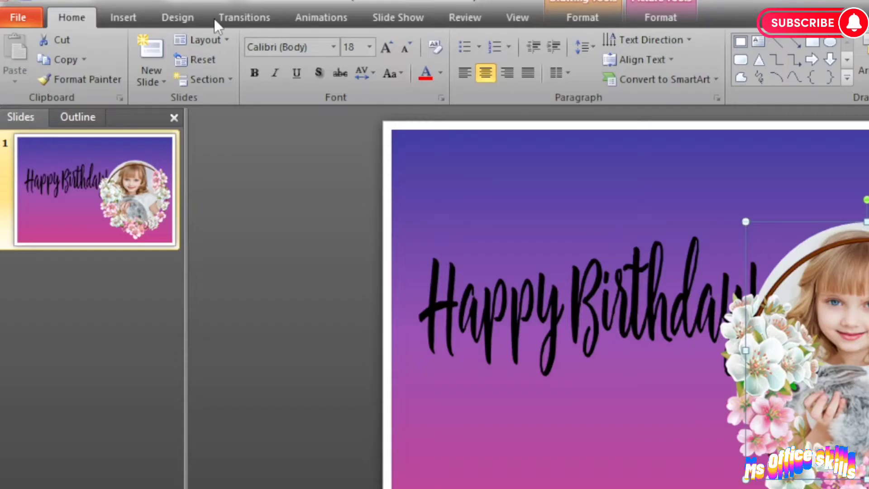
click(661, 17)
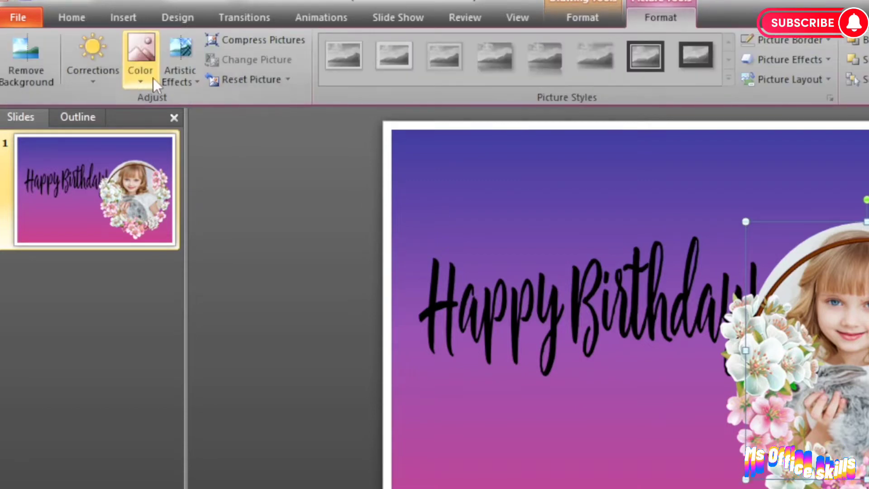
click(104, 74)
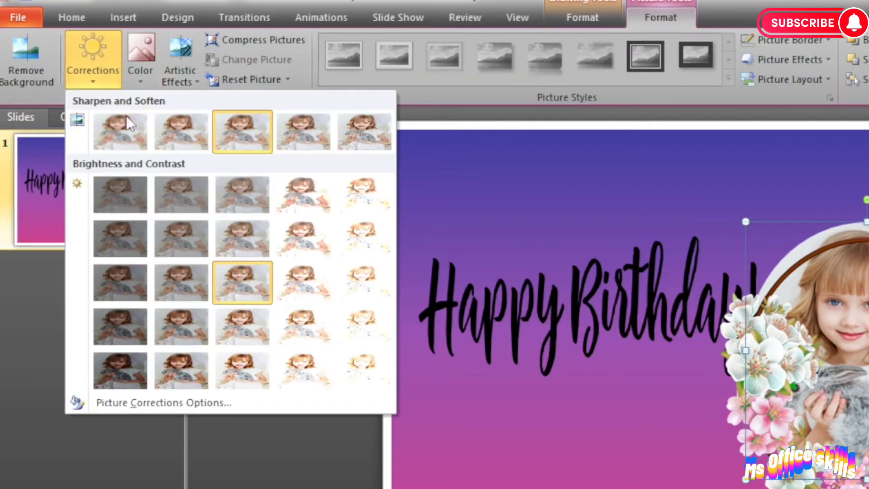
click(292, 137)
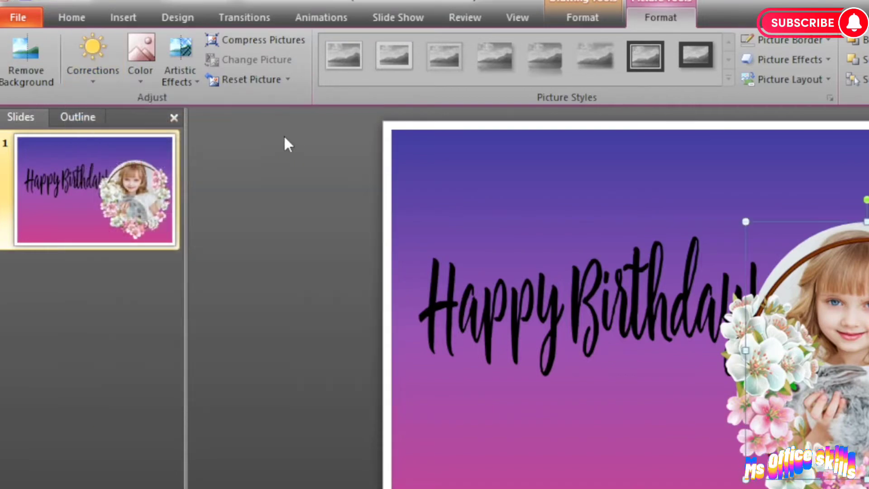
click(144, 78)
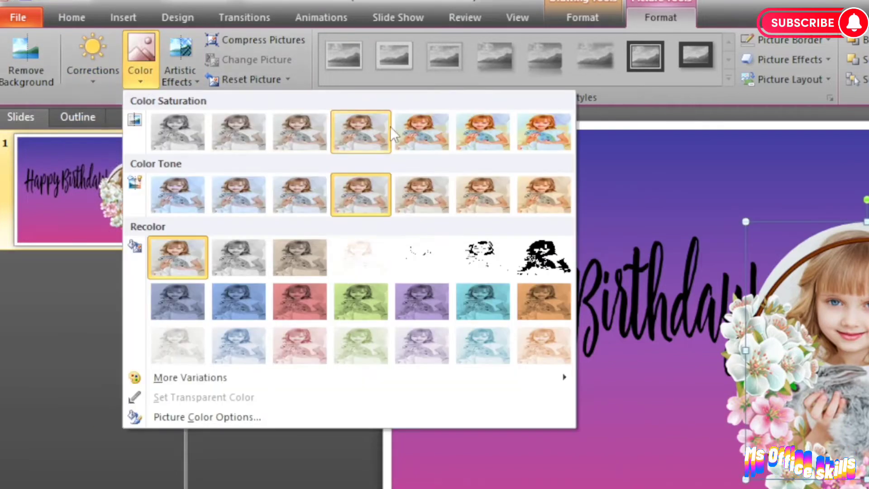
click(412, 126)
click(251, 252)
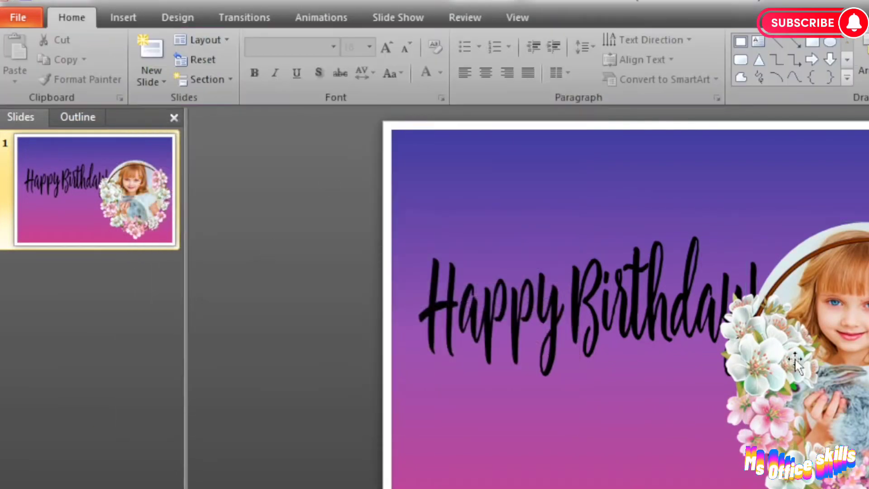
Nudge the floral wreath up and slightly left so its ring frames the photo's upper edge.
drag(792, 395, 794, 367)
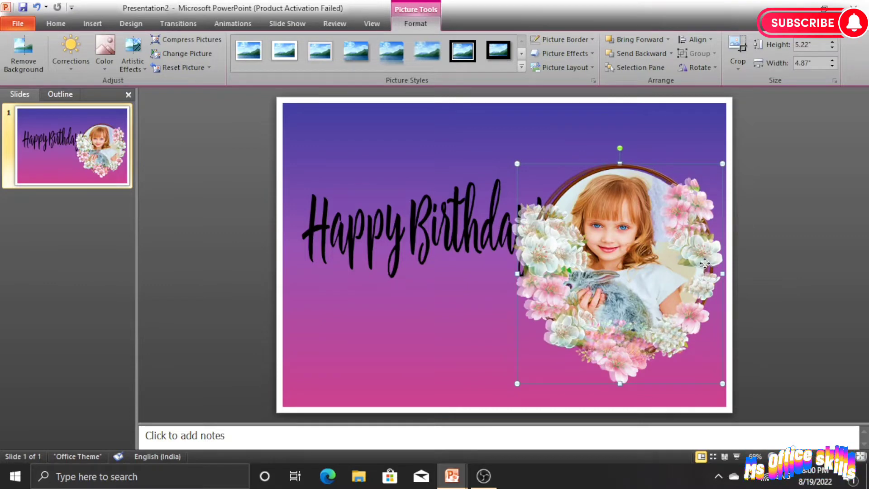
click(777, 231)
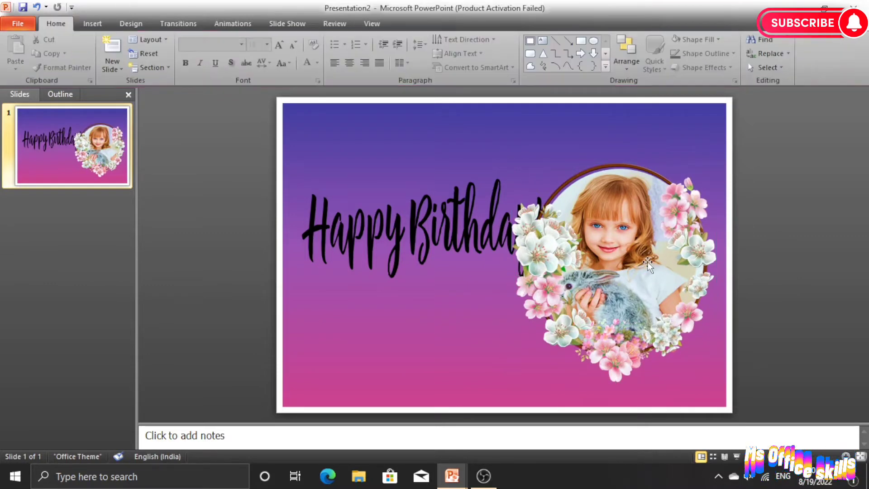
Narrow the Happy Birthday lettering to about 4.08" wide so it clears the floral wreath.
click(606, 294)
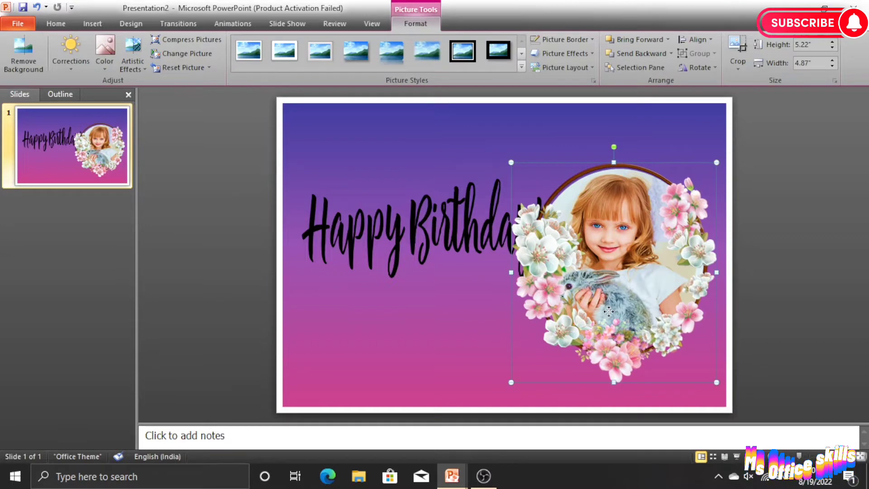
click(759, 272)
click(428, 232)
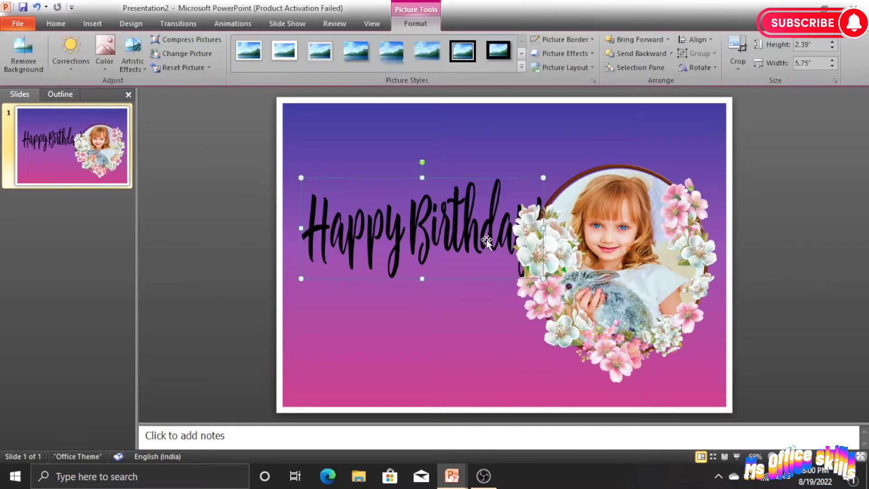
drag(542, 228, 473, 228)
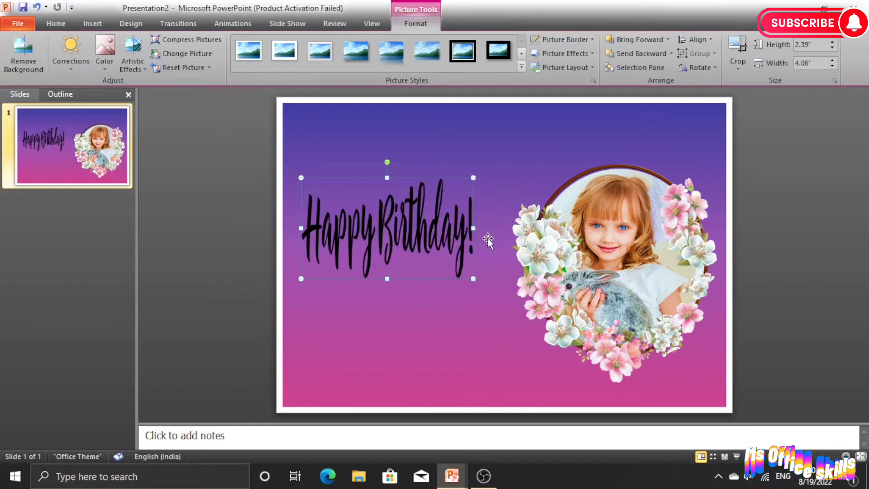
Shrink the floral wreath slightly from its upper-left corner to about 5.1" high by 4.76" wide.
click(554, 270)
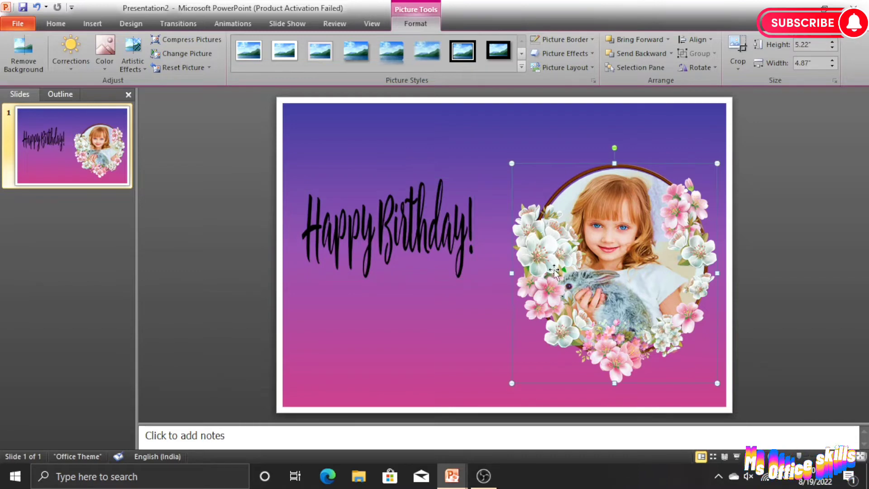
right_click(618, 230)
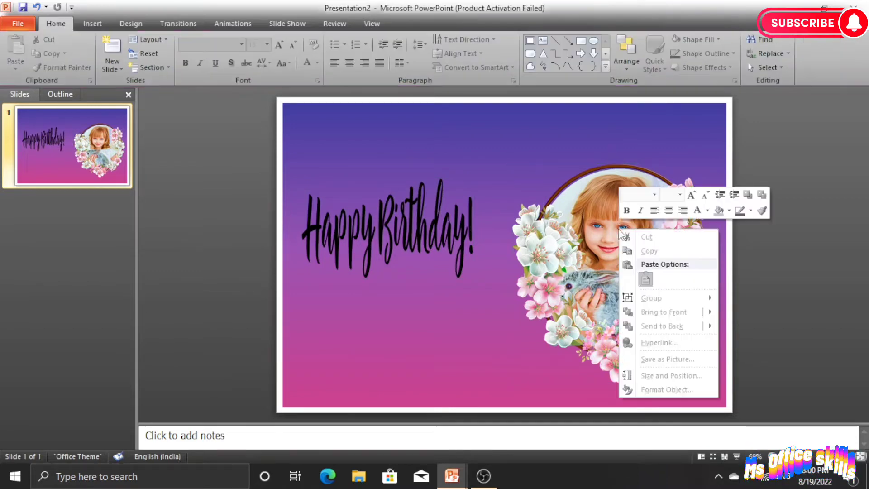
click(843, 278)
click(605, 242)
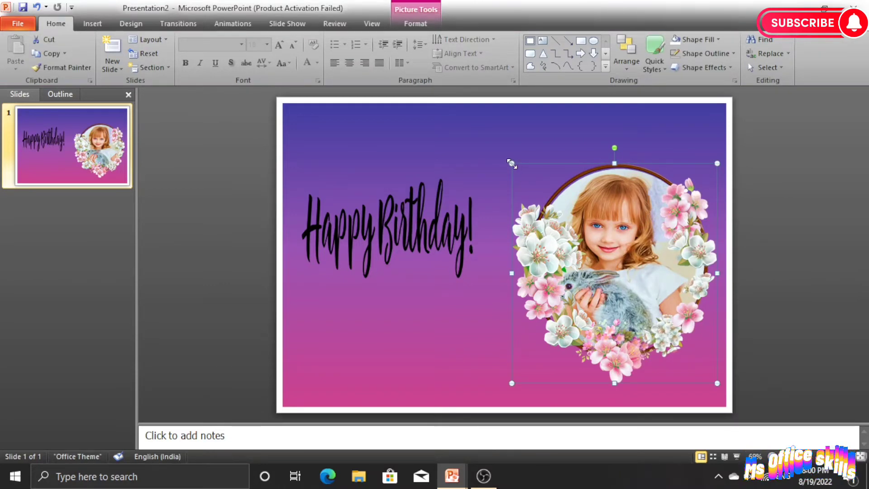
drag(512, 164, 517, 169)
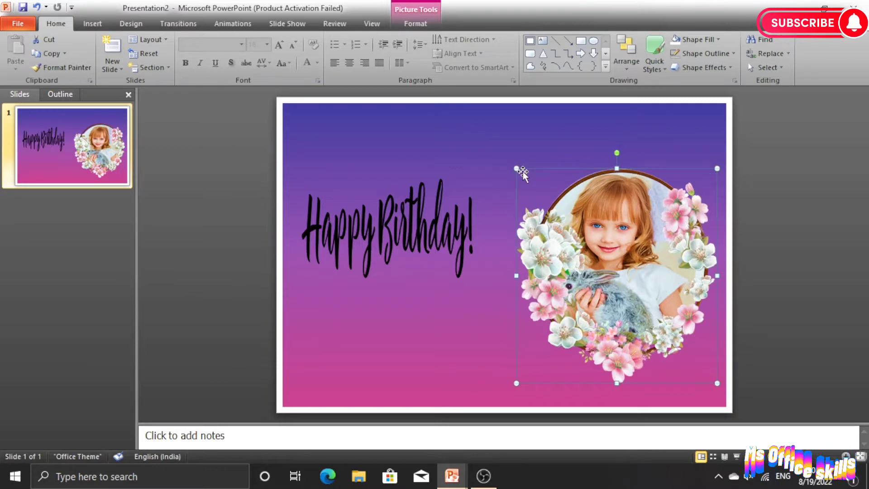
Move the floral wreath upward so the lower part of the oval photo is uncovered.
drag(596, 296, 609, 275)
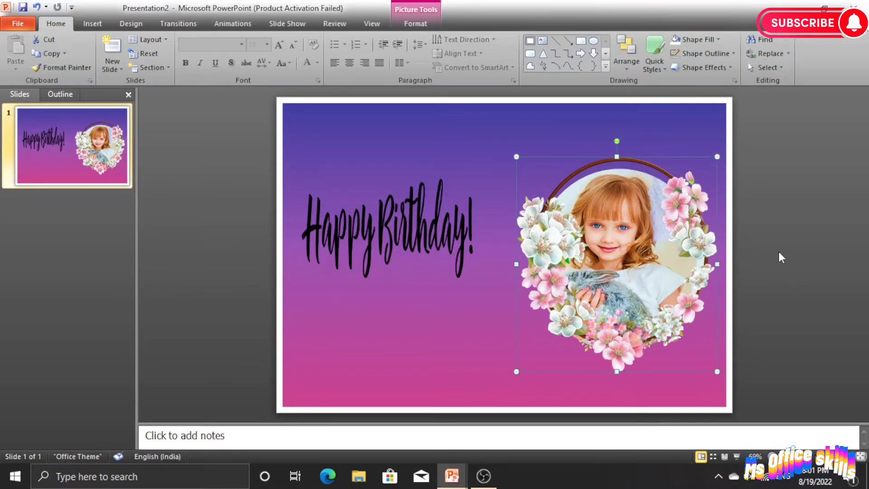
click(627, 388)
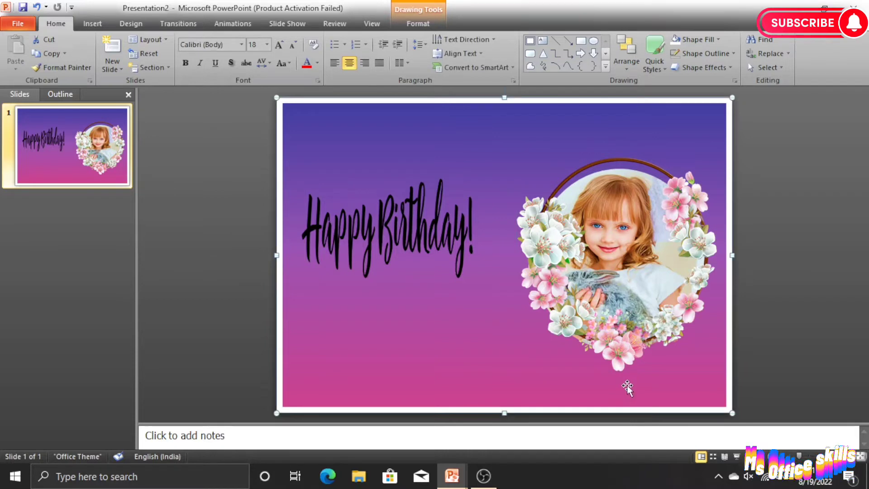
click(714, 245)
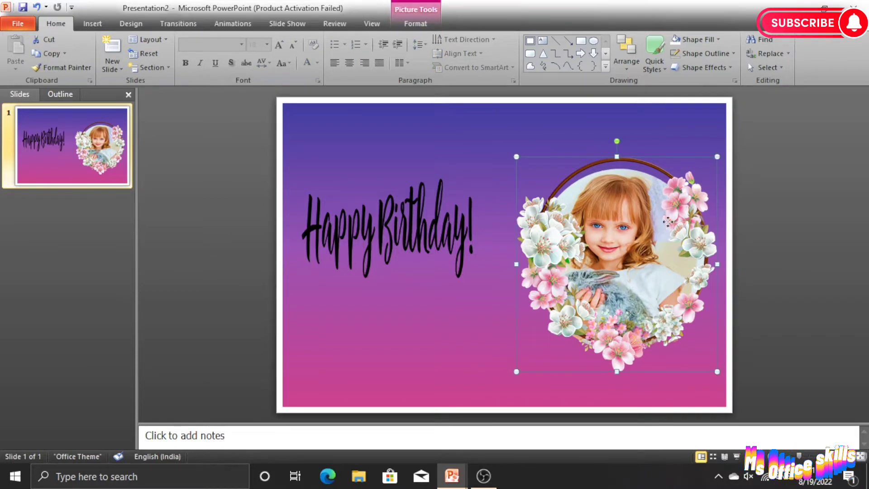
key(Up)
key(Up)
key(Up)
key(Up)
key(Up)
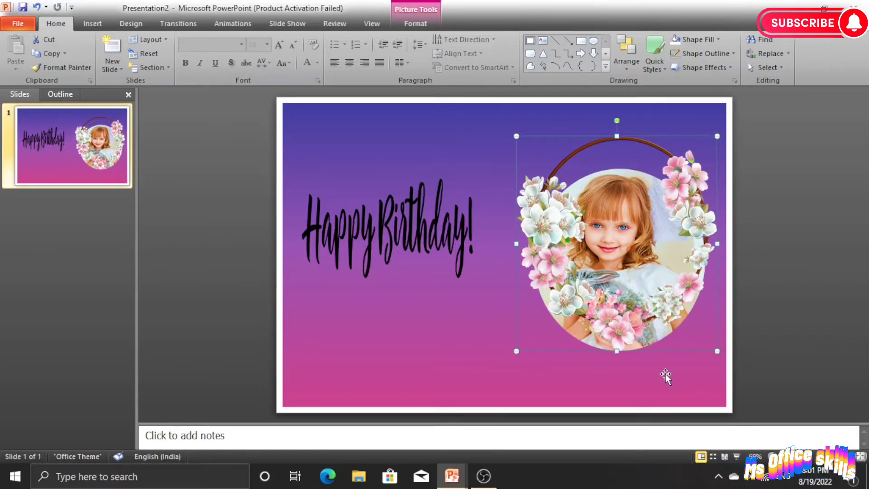
Shift the floral wreath slightly left and further up to expose more of the photo's lower edge.
double_click(661, 329)
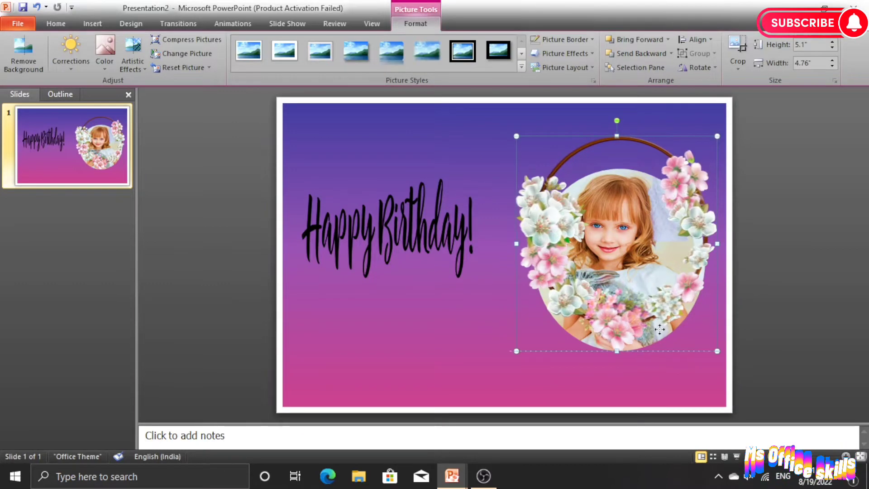
key(Left)
click(670, 337)
key(Tab)
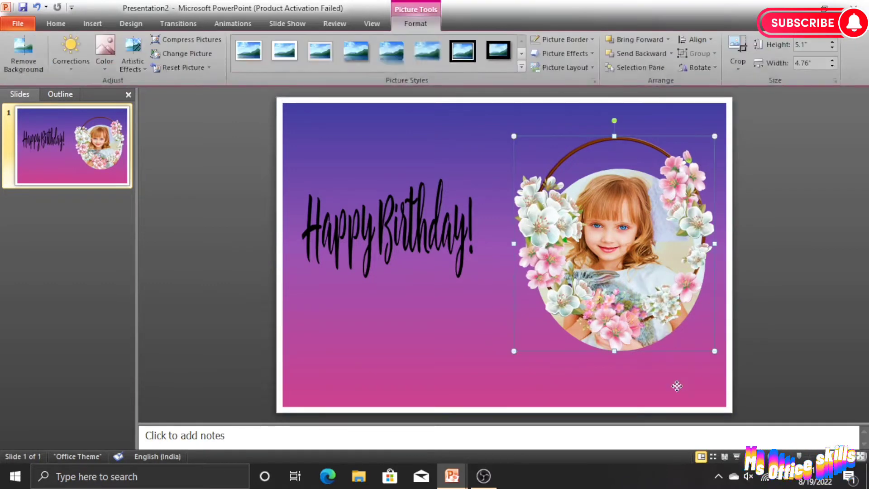
click(660, 332)
key(Tab)
drag(656, 307, 654, 285)
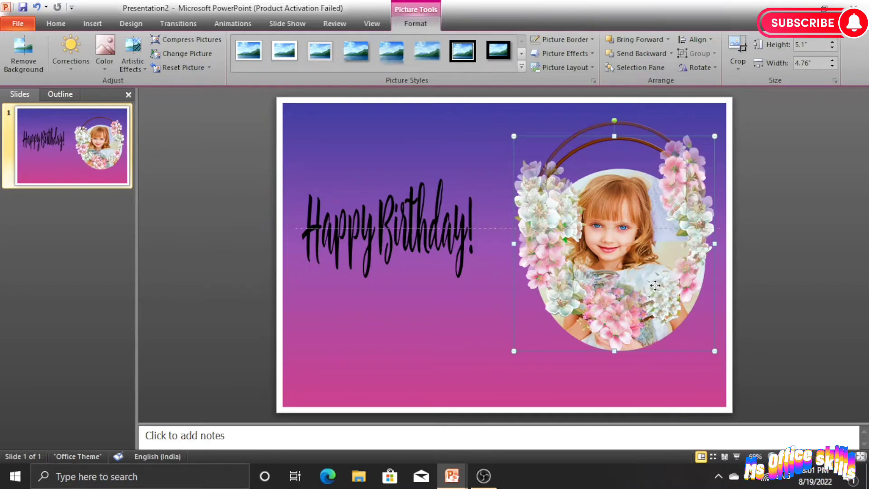
Move the oval photo slightly up and to the right on the slide.
click(628, 382)
key(Tab)
key(Tab)
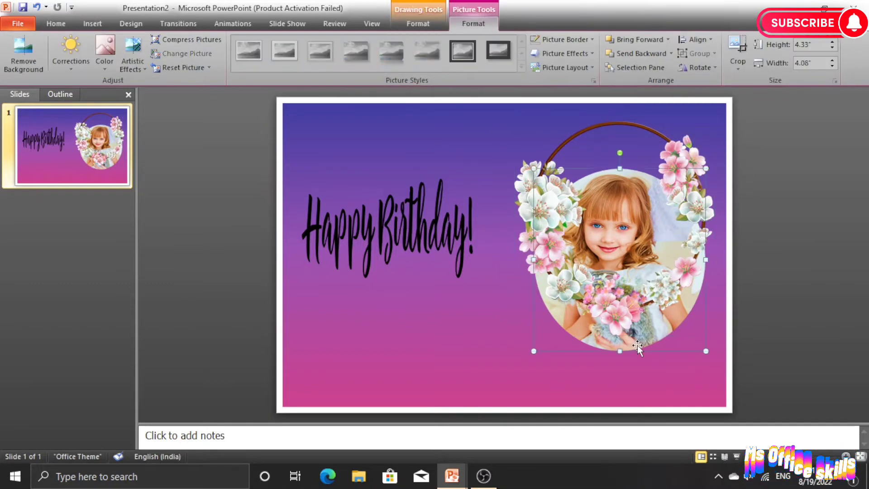
mouse_move(636, 349)
mouse_down()
mouse_move(638, 299)
mouse_move(646, 335)
mouse_up()
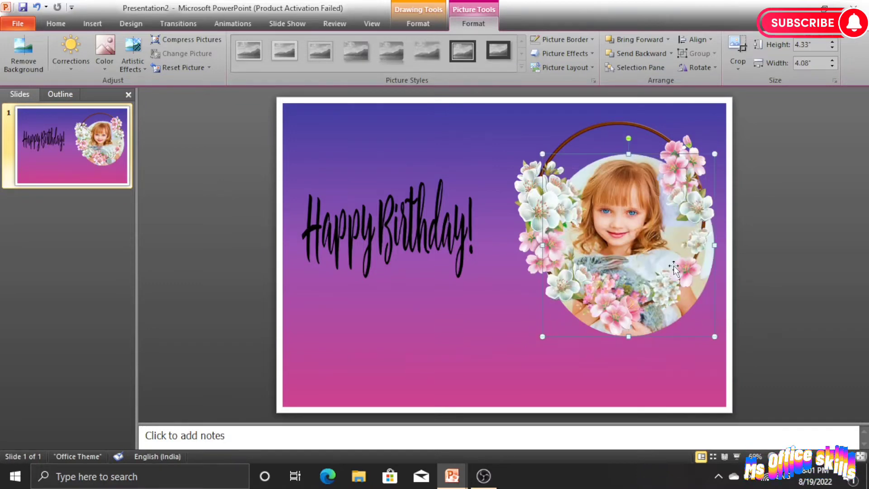
Move the floral wreath down and slightly right so its ring frames the repositioned oval photo.
click(760, 279)
click(685, 202)
key(ctrl+shift+bracketright)
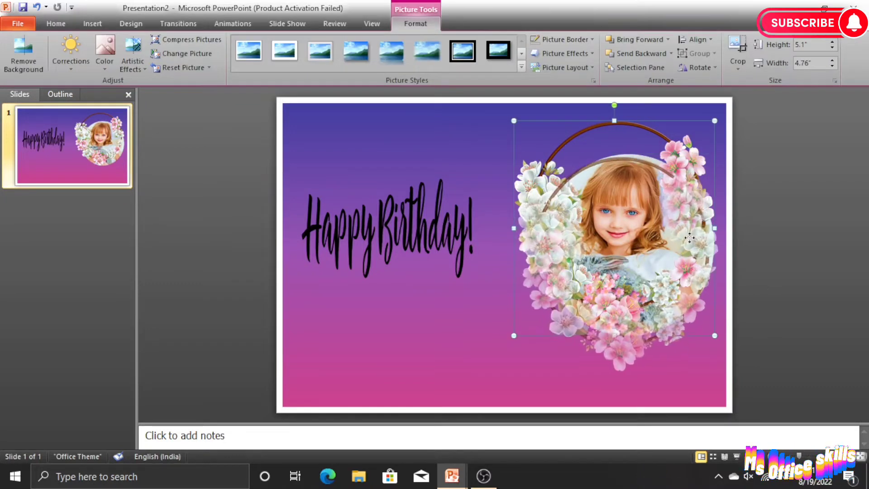
drag(689, 237, 696, 232)
click(764, 257)
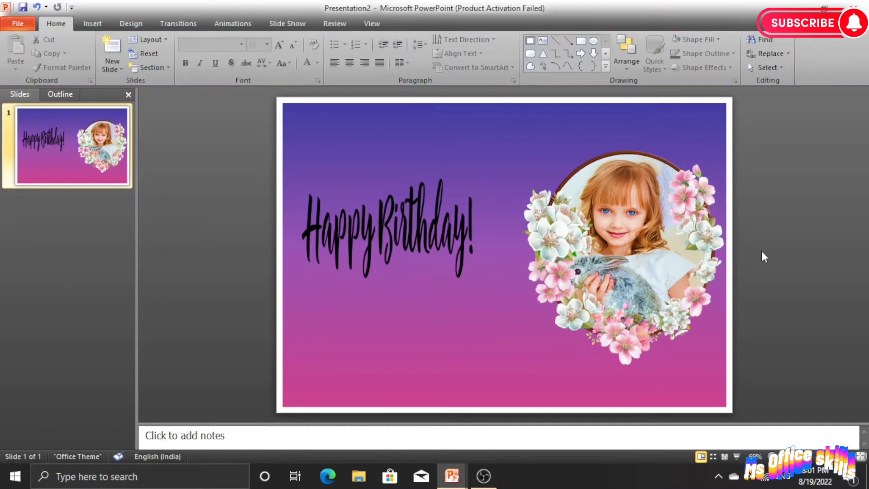
Give the floral wreath the centred outer shadow preset and set the shadow color to black.
click(577, 185)
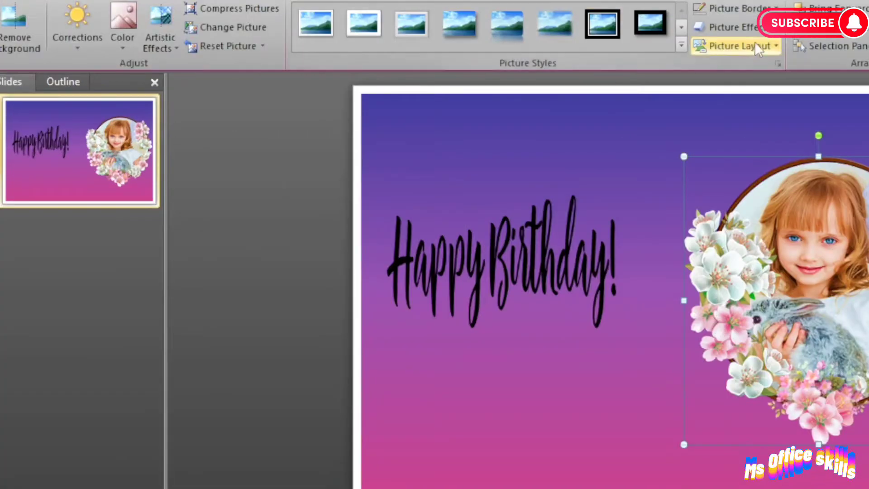
click(731, 27)
mouse_move(790, 87)
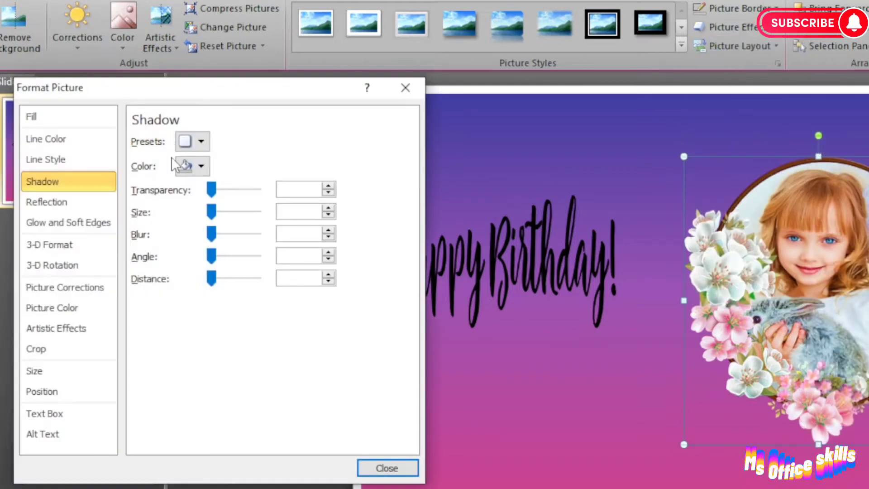
click(199, 146)
click(240, 298)
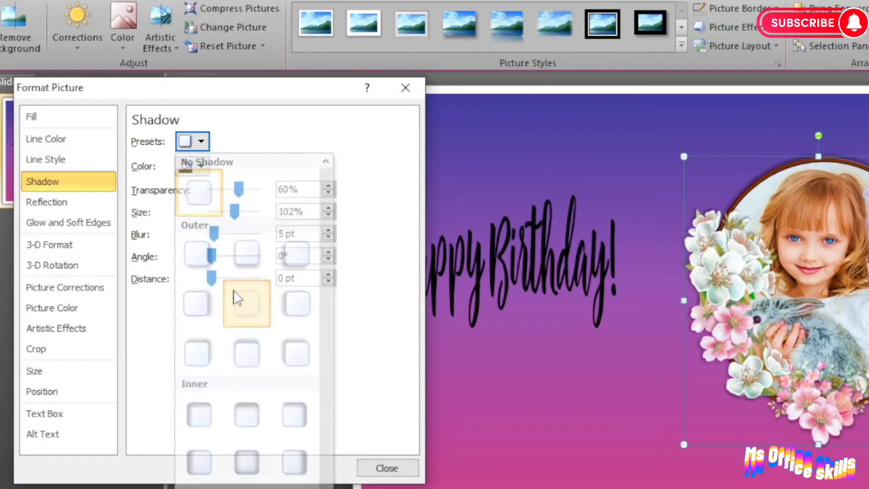
click(201, 166)
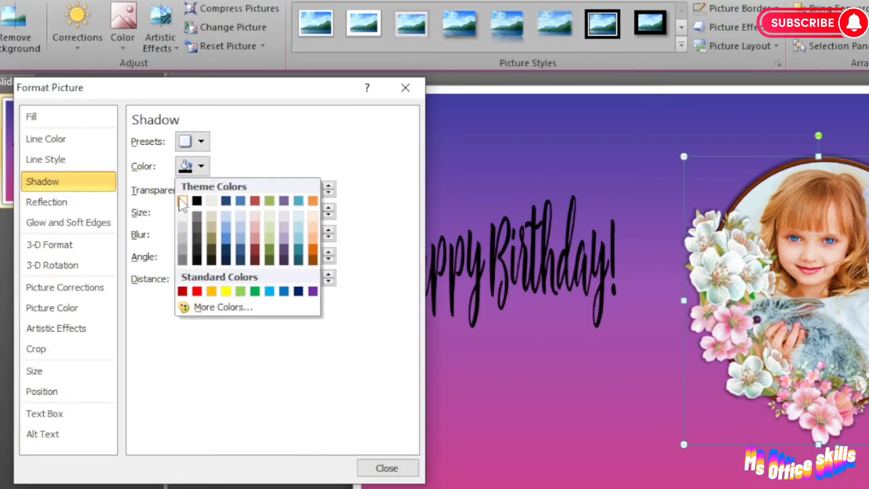
click(197, 200)
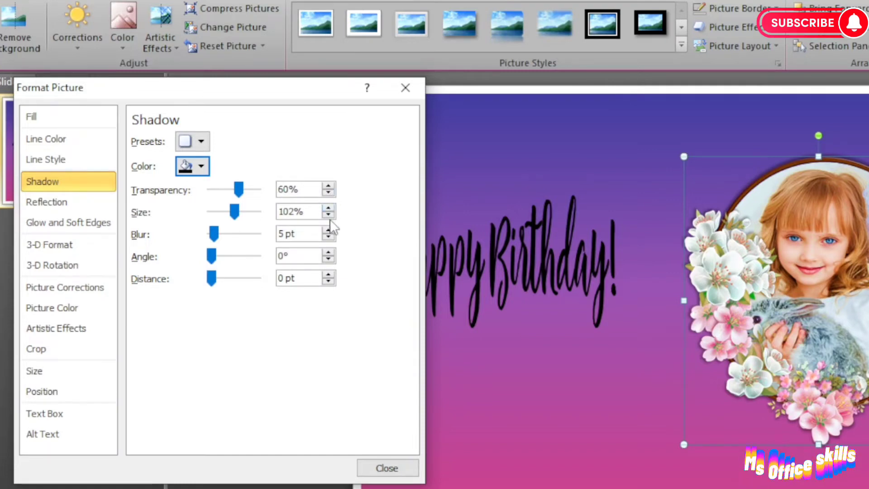
Set the wreath shadow's size to 104% and its blur to 11 pt.
click(328, 209)
click(328, 208)
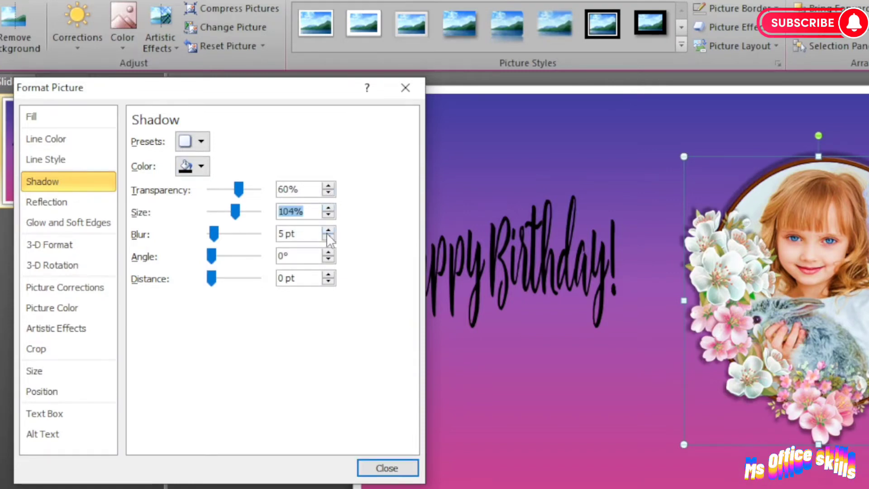
click(328, 231)
click(327, 231)
click(327, 231)
click(328, 230)
click(327, 231)
click(327, 231)
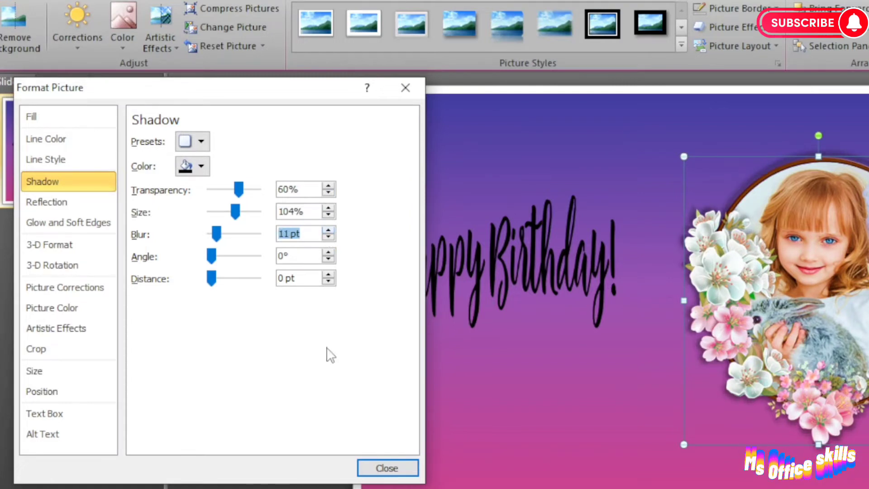
click(384, 466)
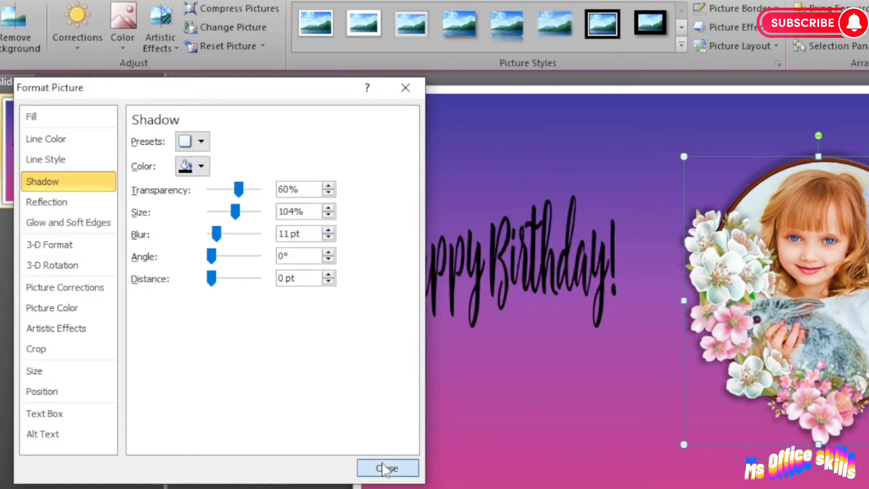
key(Escape)
click(475, 265)
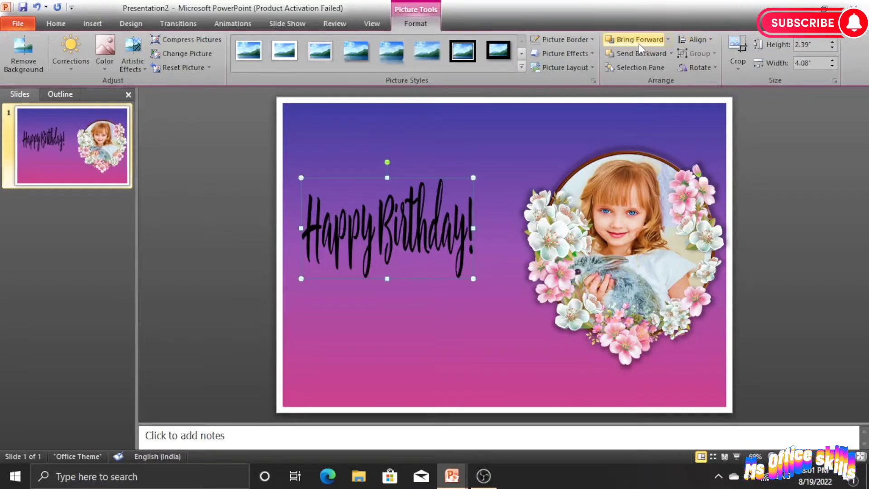
click(738, 52)
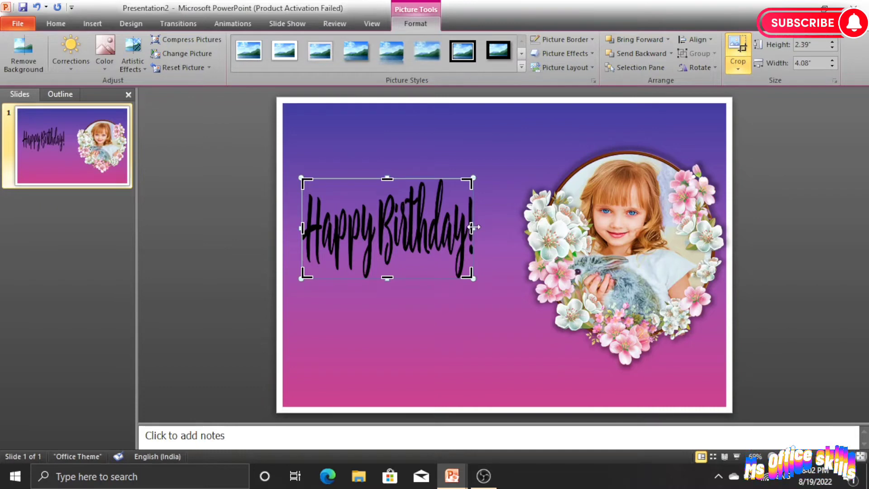
drag(472, 227, 378, 229)
click(771, 257)
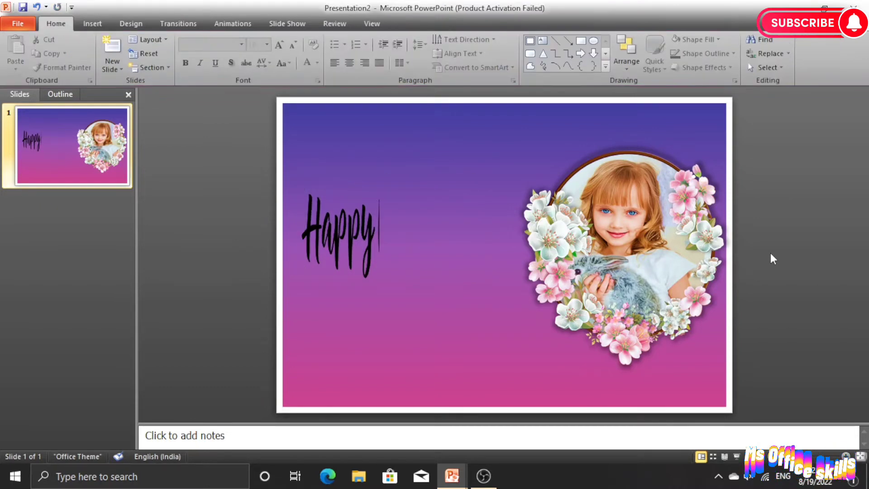
click(359, 244)
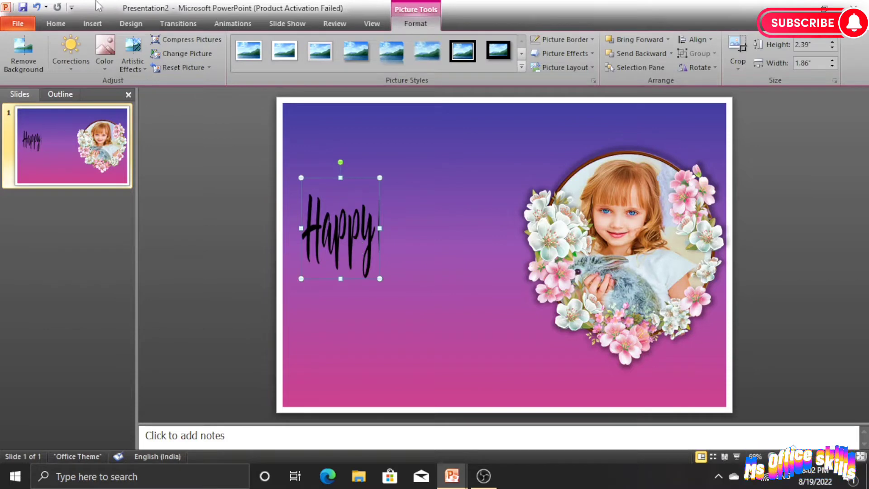
click(36, 7)
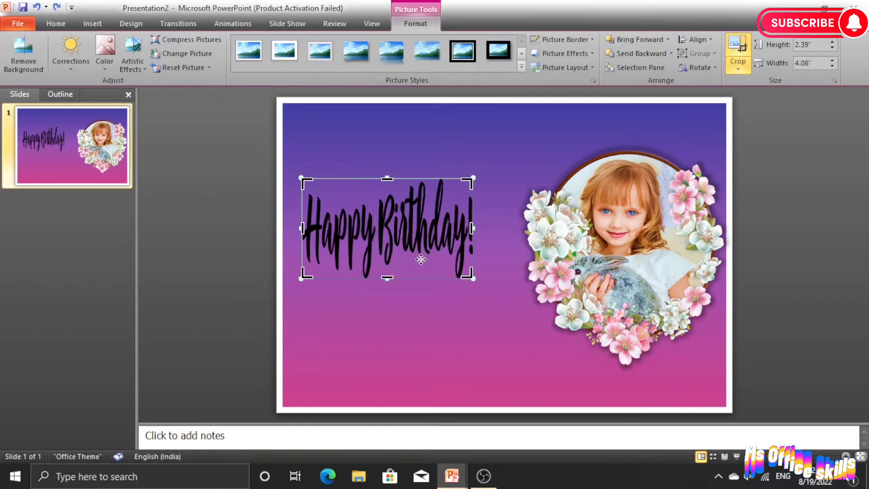
key(Escape)
Duplicate the Happy Birthday lettering, place the copy below the original, and widen the upper lettering to about 5.08".
drag(416, 264, 409, 356)
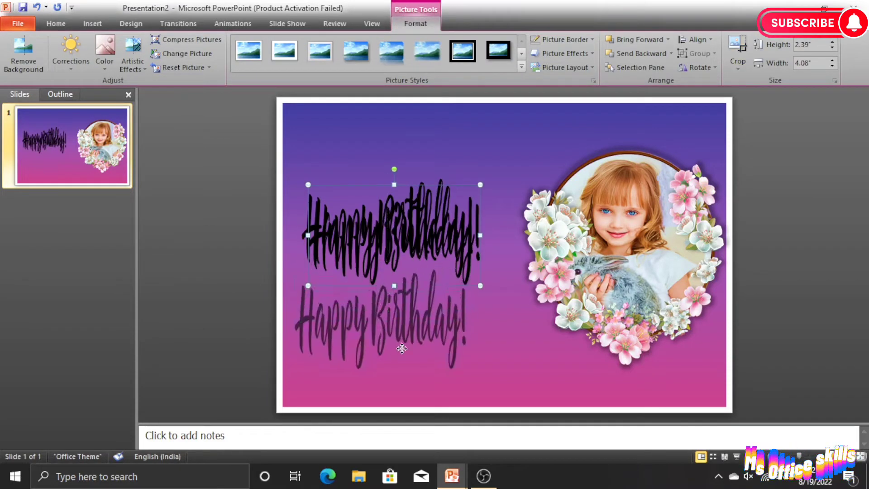
click(433, 226)
drag(469, 228, 515, 228)
Crop the upper lettering down to the word Happy and move it up and to the right.
click(737, 51)
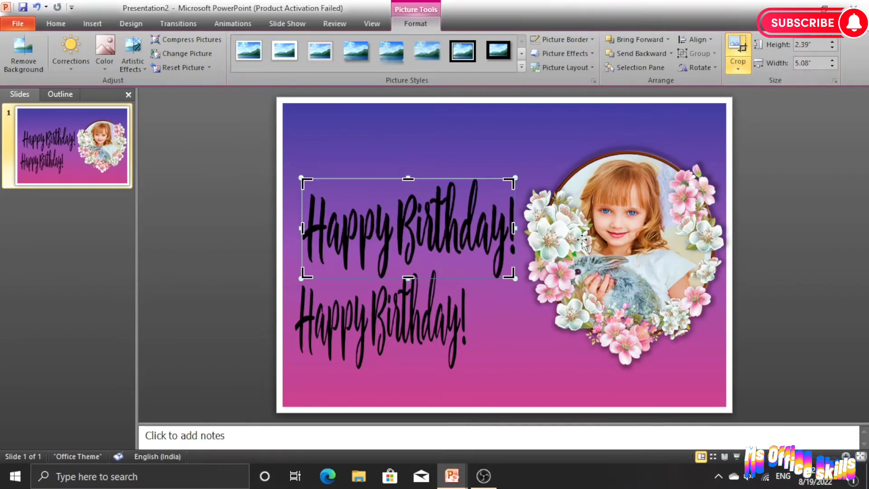
drag(514, 228, 418, 200)
click(371, 158)
Crop the lower lettering from its left side so that only the word Birthday! is kept.
click(385, 312)
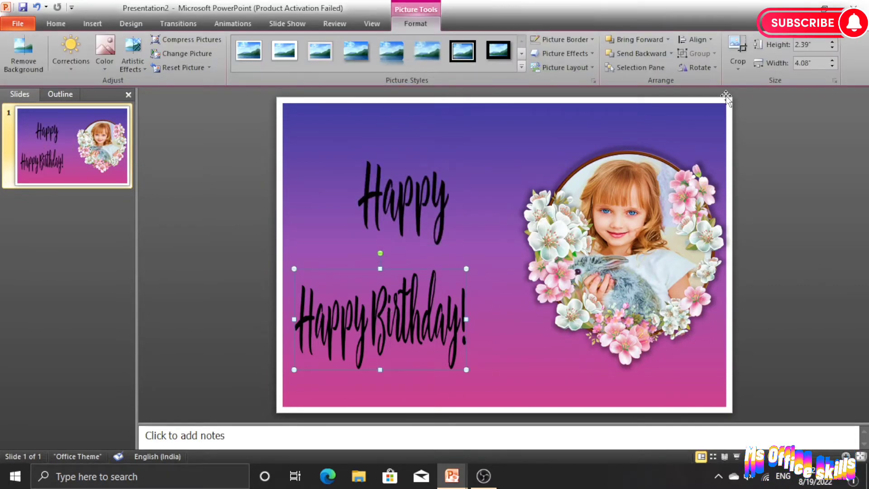
click(734, 47)
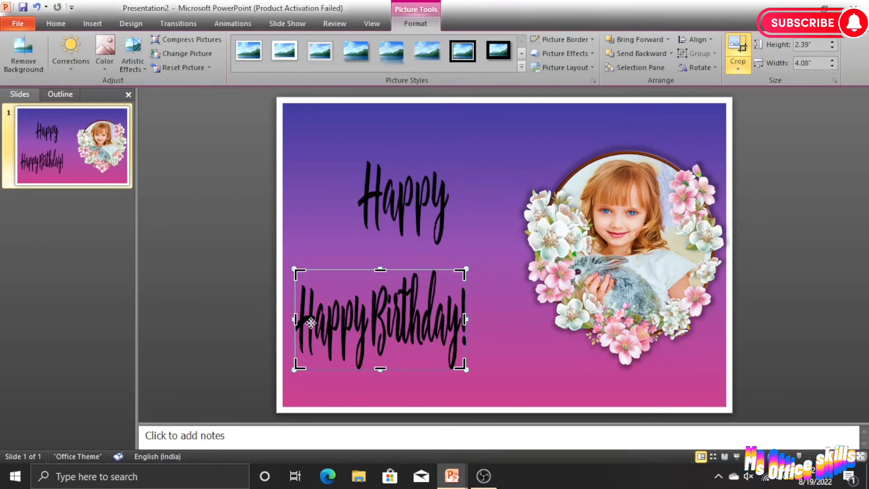
drag(295, 320, 369, 321)
click(782, 315)
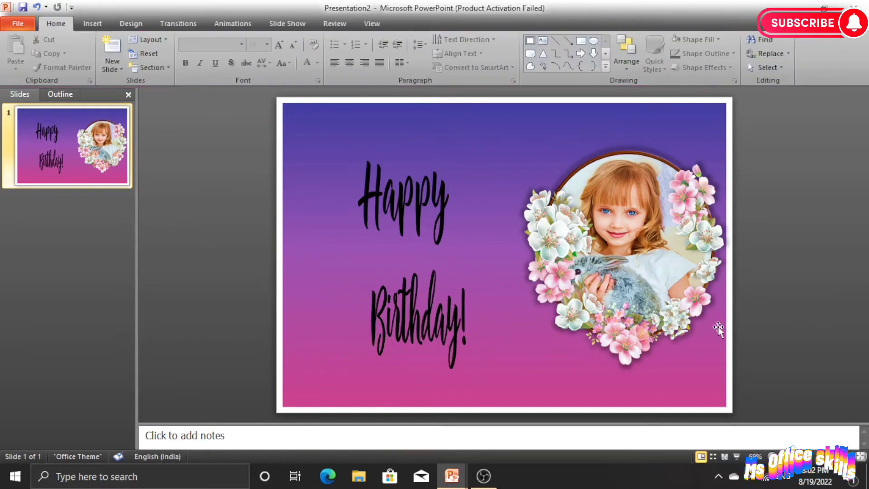
Widen the Birthday! lettering to about 4.92" and move it up directly beneath Happy.
click(429, 336)
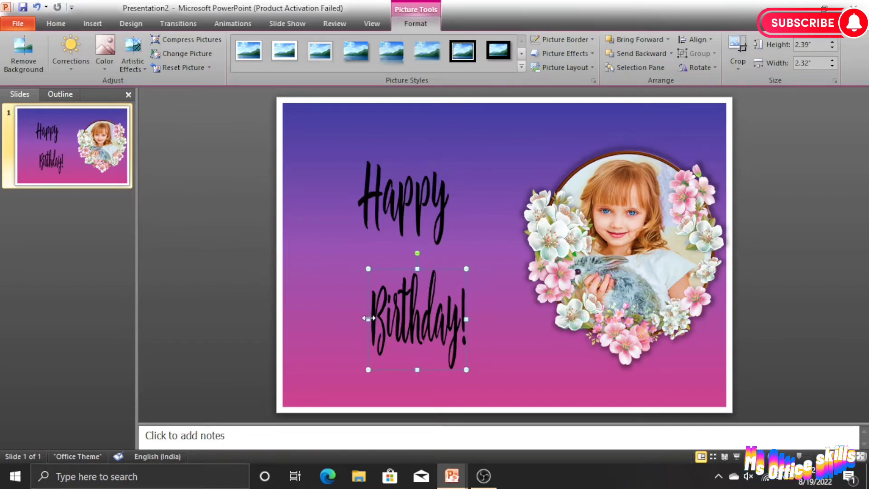
drag(368, 319, 298, 304)
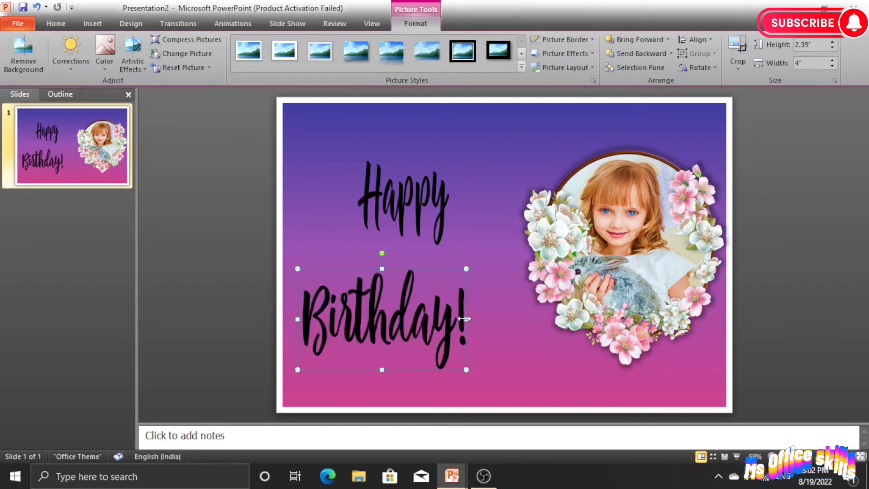
drag(466, 319, 453, 287)
Widen the Happy lettering to about 3.58" and shift it slightly right above Birthday!
click(410, 199)
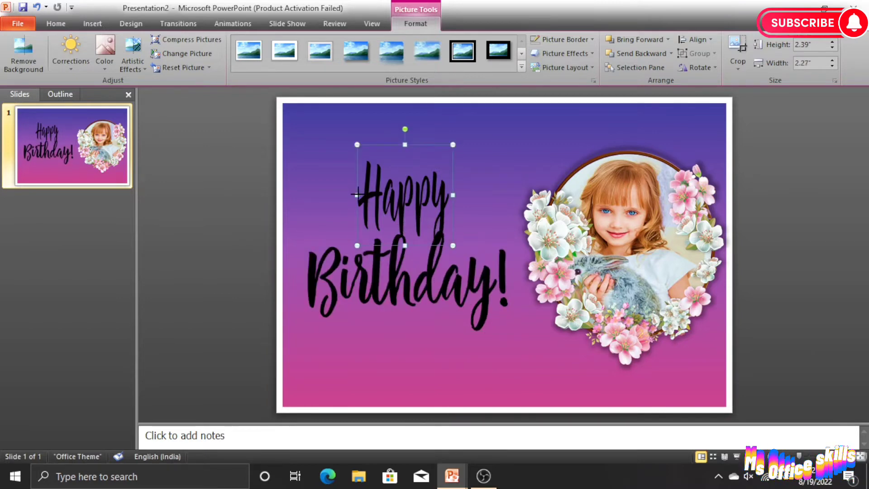
drag(357, 194, 325, 195)
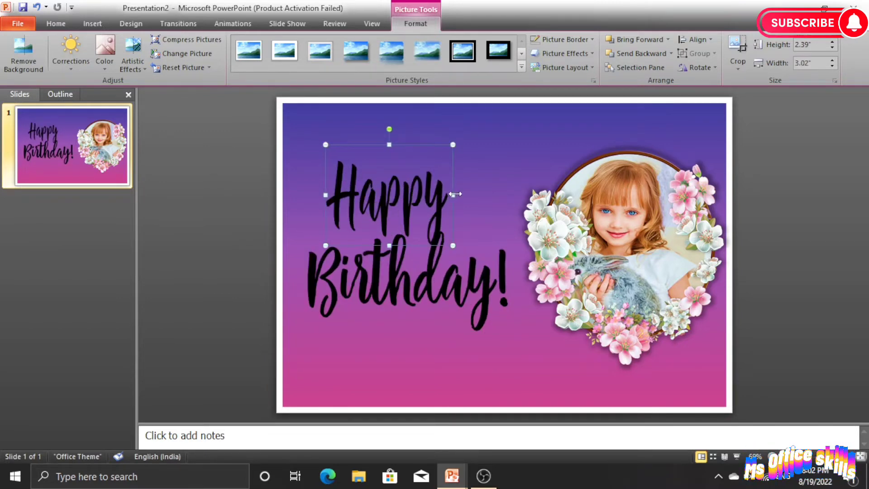
drag(453, 195, 477, 195)
drag(419, 208, 430, 210)
Shrink the Birthday! lettering slightly and move it right so it is centred beneath Happy.
click(370, 270)
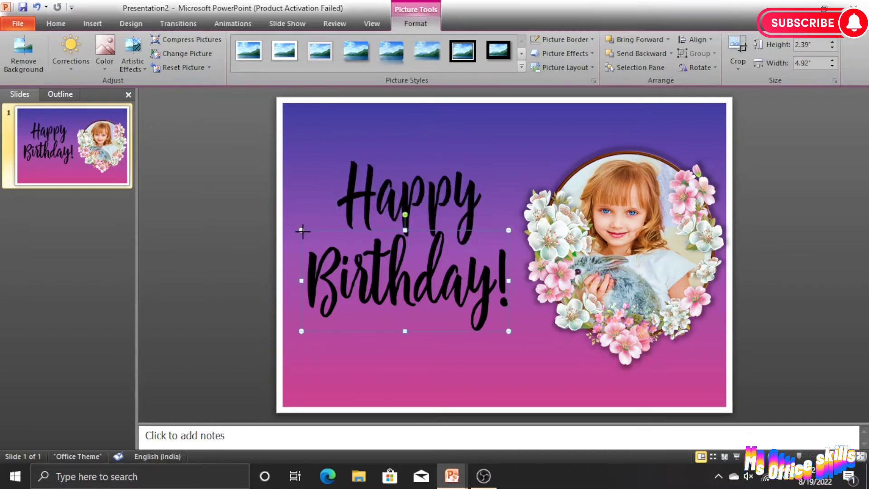
drag(301, 231, 304, 232)
drag(411, 290, 415, 290)
click(425, 190)
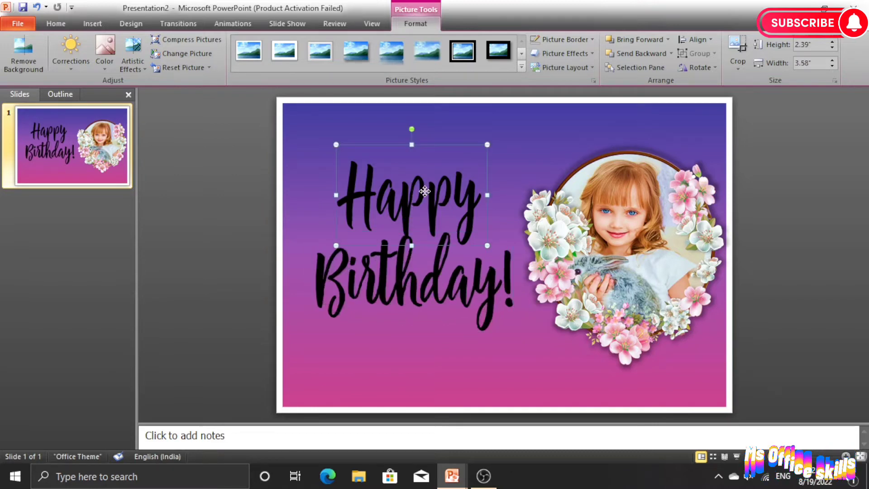
click(808, 280)
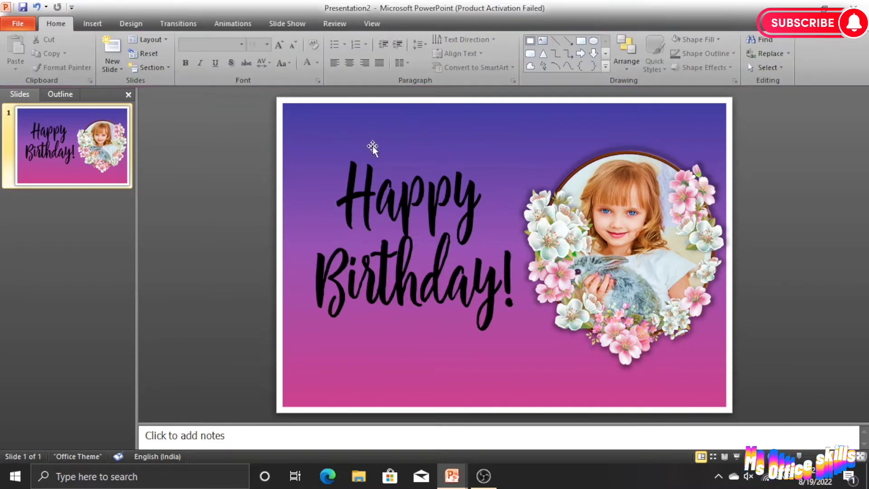
Give both the Happy and Birthday! lettering the centred outer shadow preset and set the shadow color to white.
click(415, 213)
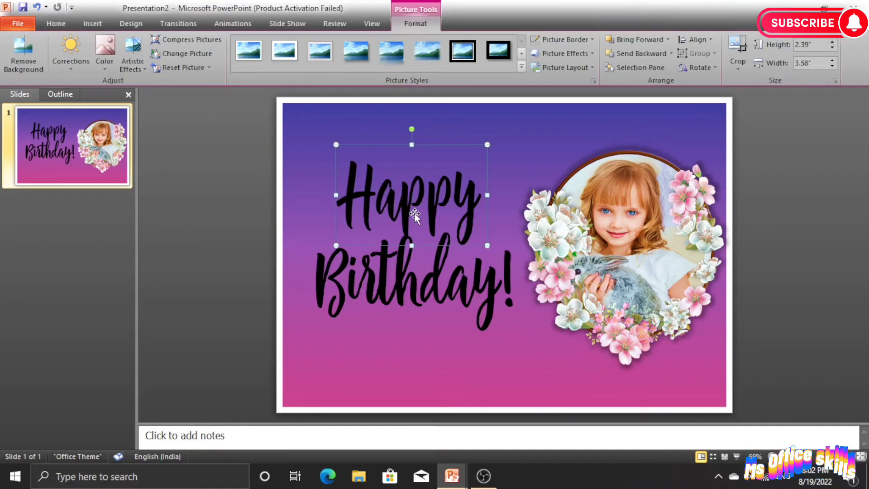
shift+click(423, 282)
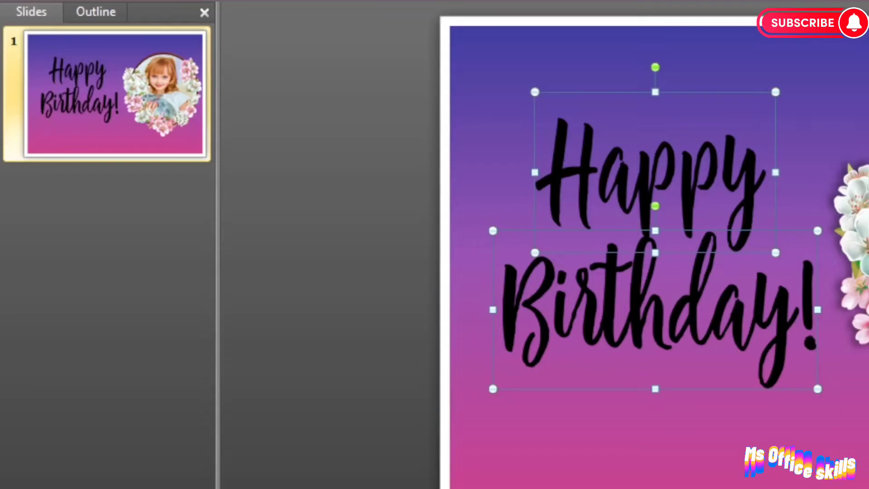
click(593, 80)
click(75, 133)
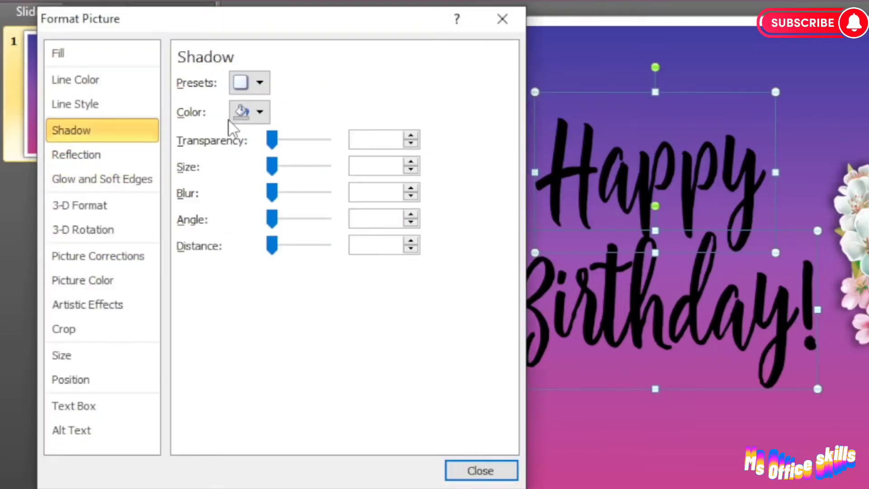
click(260, 82)
click(314, 275)
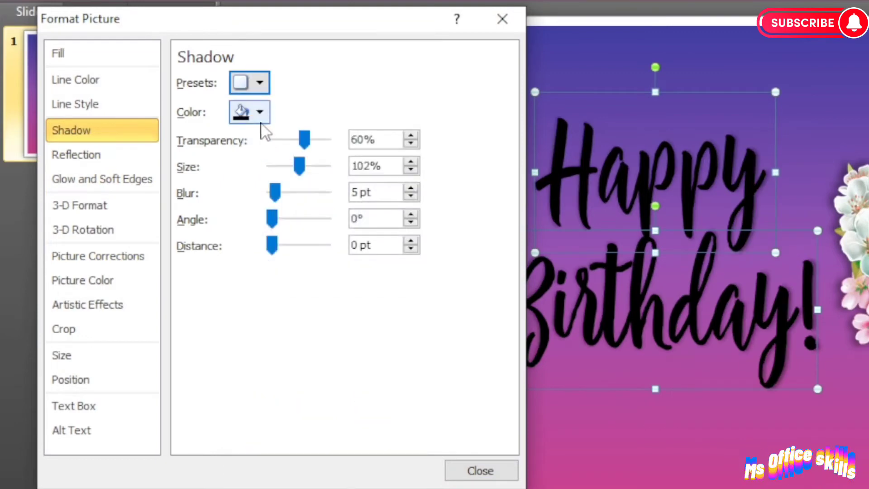
click(249, 112)
click(238, 152)
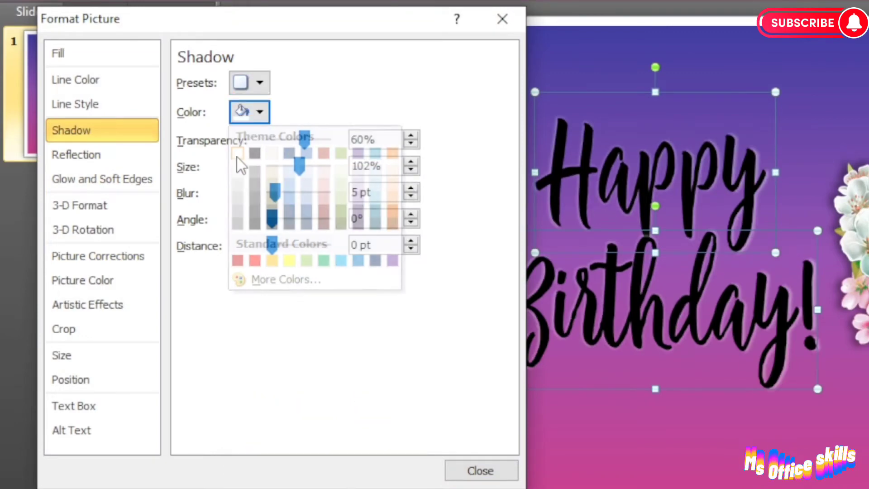
Set the shadow size of both lettering pictures to 112%.
click(415, 161)
click(415, 161)
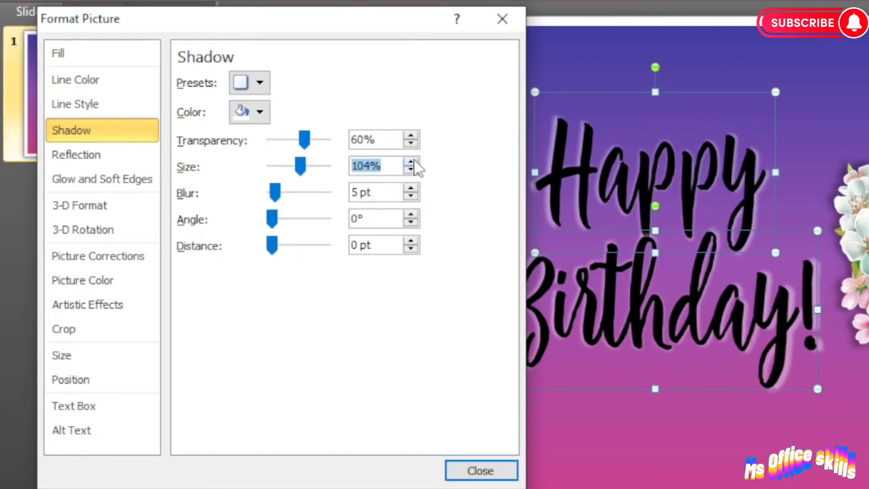
click(414, 161)
click(415, 161)
click(414, 161)
click(414, 161)
click(415, 161)
click(414, 161)
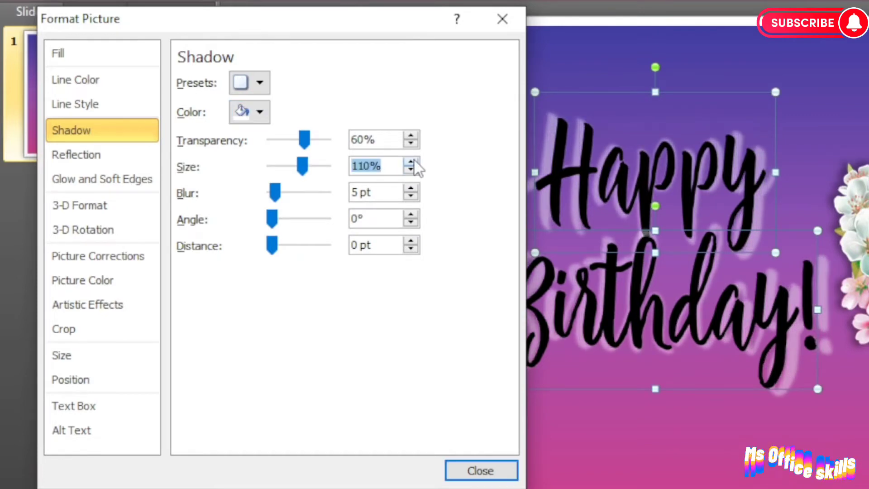
click(414, 161)
click(415, 161)
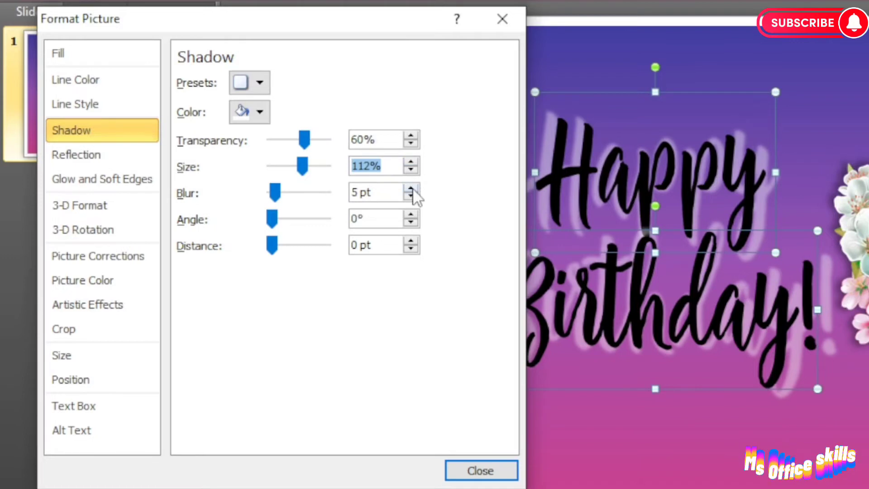
Set the blur of the lettering's white shadow to 21 pt and finish formatting the two words.
click(412, 188)
click(411, 188)
click(412, 188)
click(412, 189)
click(412, 188)
click(412, 188)
click(412, 188)
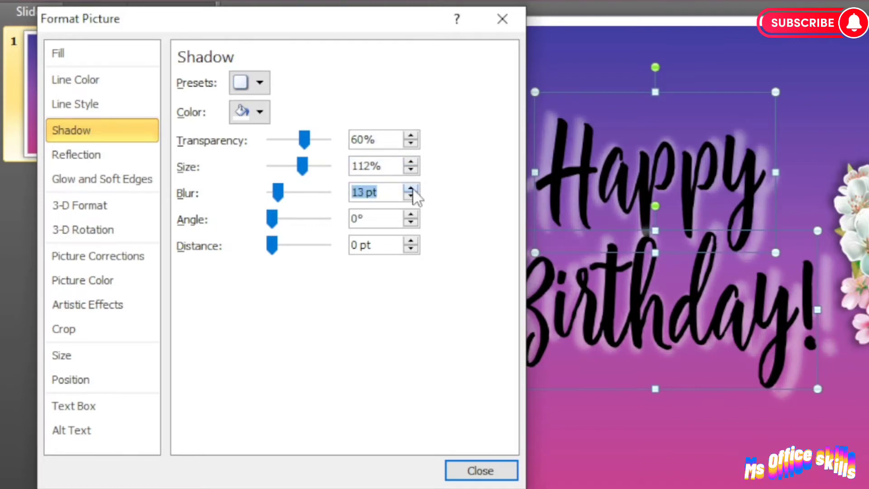
click(411, 189)
click(411, 189)
click(412, 188)
click(412, 188)
click(412, 188)
click(412, 188)
click(412, 188)
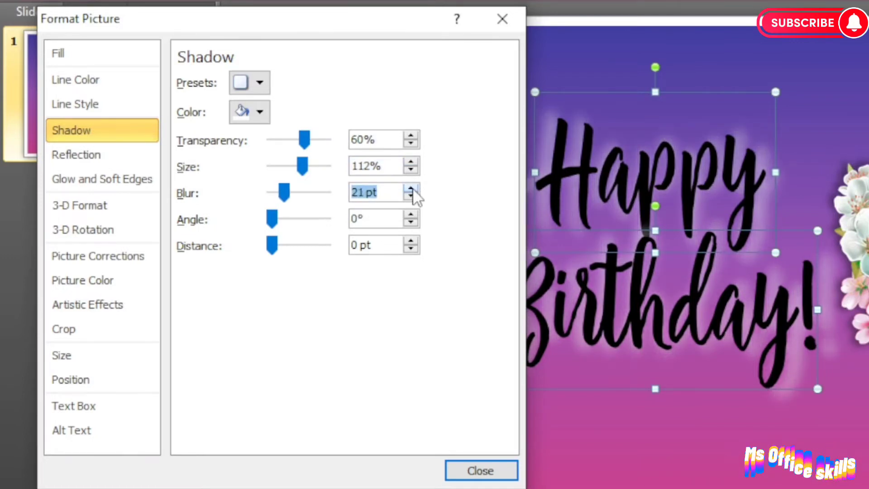
click(457, 466)
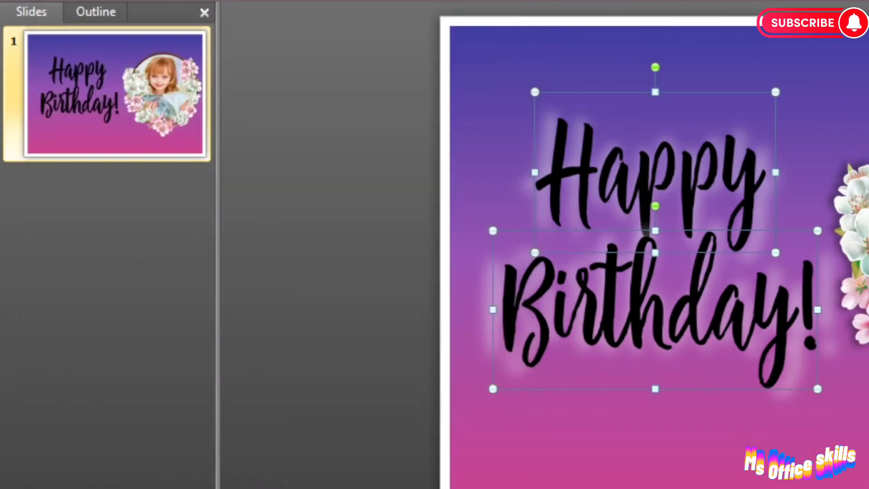
key(Escape)
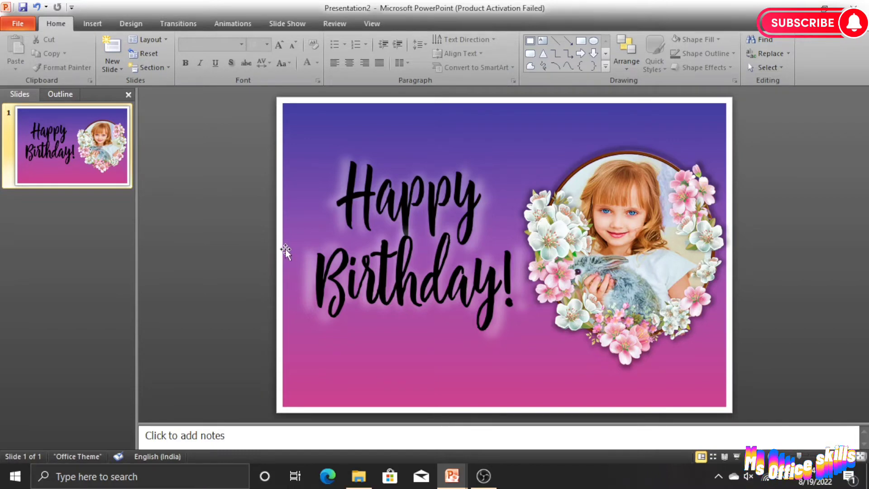
Widen the Happy lettering a little on both sides and shift it slightly right.
click(345, 223)
drag(336, 195, 323, 197)
drag(449, 196, 461, 194)
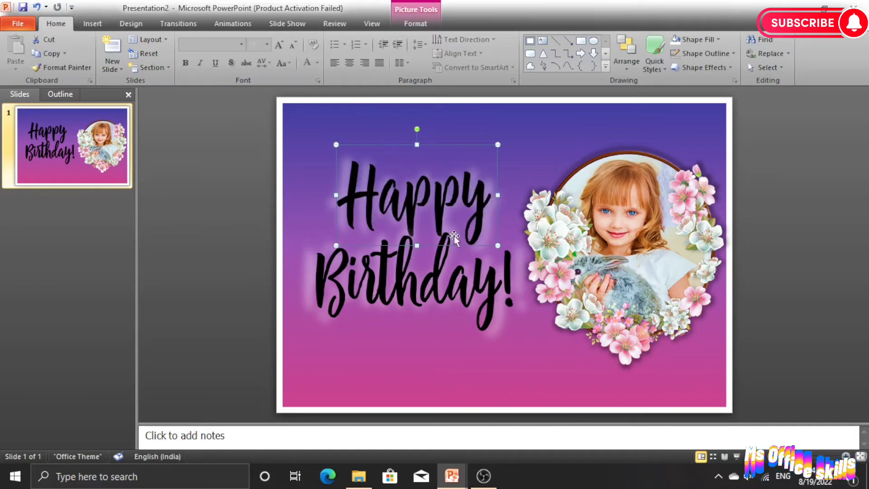
Widen the Birthday! lettering and reposition it slightly lower, centred beneath Happy with clearance from the wreath.
click(408, 286)
drag(310, 281, 292, 280)
drag(407, 294, 423, 302)
drag(306, 288, 300, 288)
drag(381, 289, 385, 288)
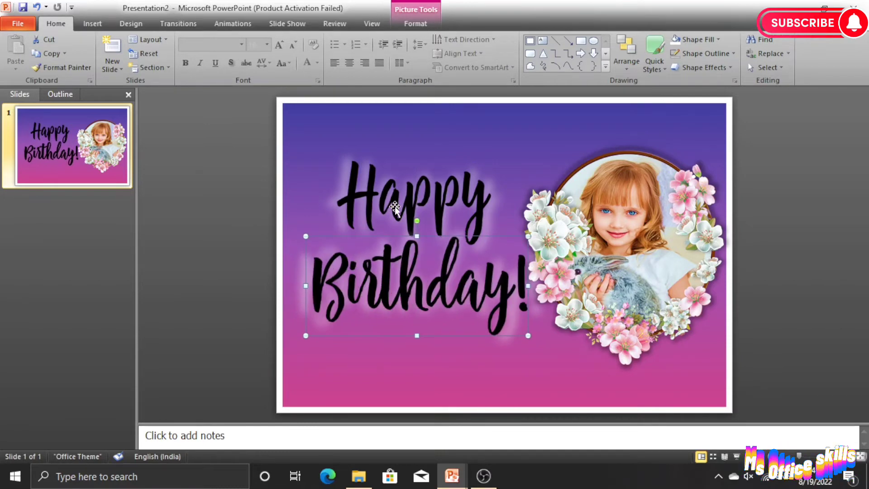
click(744, 280)
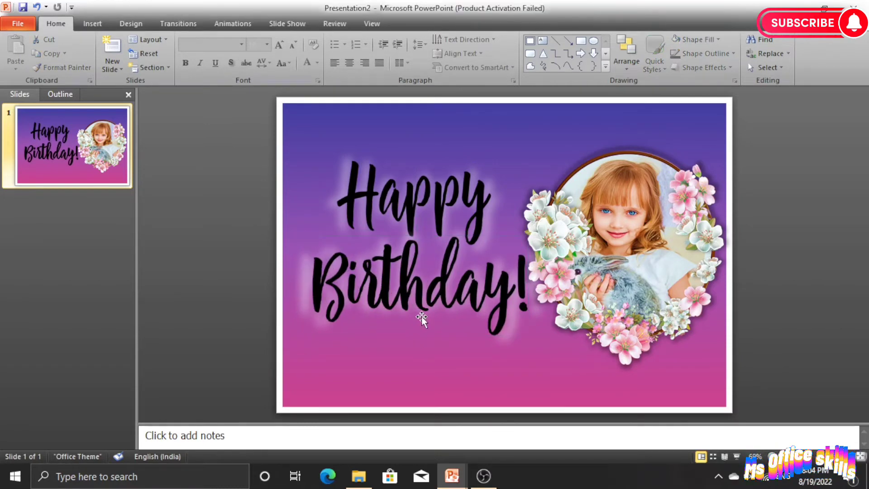
drag(421, 289, 417, 286)
click(515, 363)
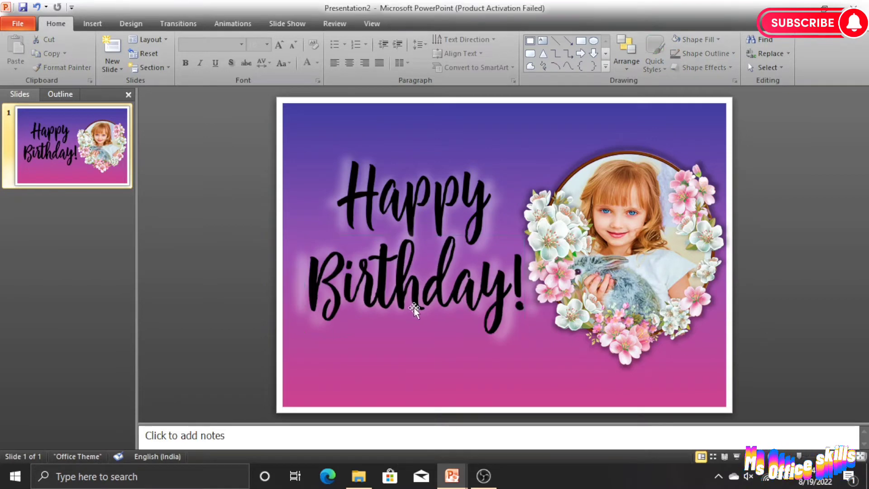
Insert the picture sakura.png from the Downloads folder and scale it down to about 0.75" square.
click(93, 23)
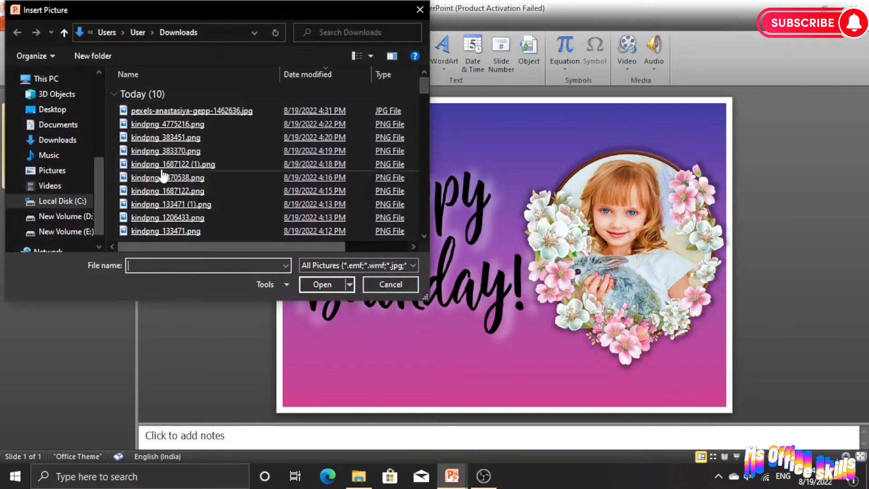
scroll(163, 166, down, 8)
scroll(163, 166, down, 7)
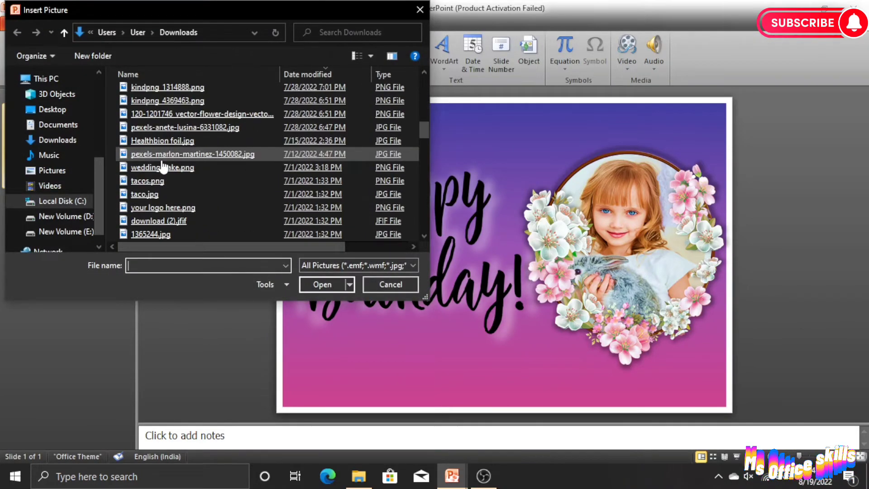
scroll(163, 166, down, 3)
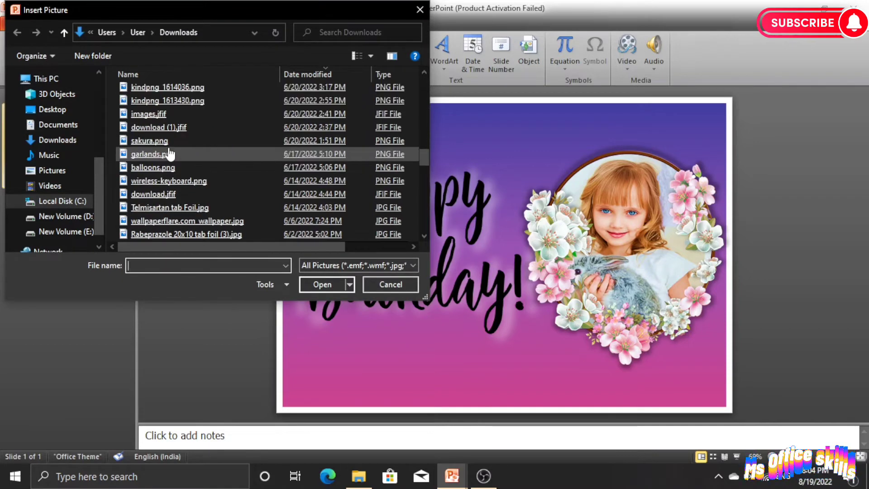
double_click(167, 145)
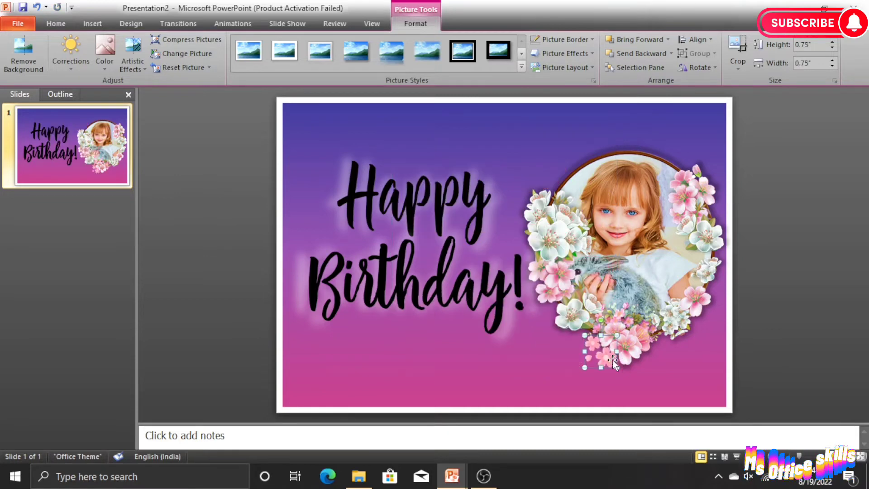
Move the cherry blossom picture into the slide's upper-left corner and shrink it to about 0.64" square.
drag(606, 358, 313, 129)
drag(281, 104, 285, 109)
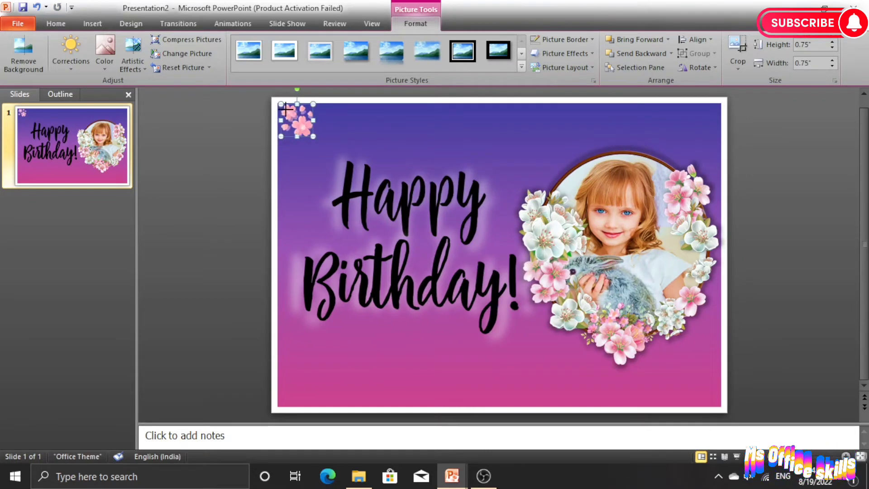
click(315, 138)
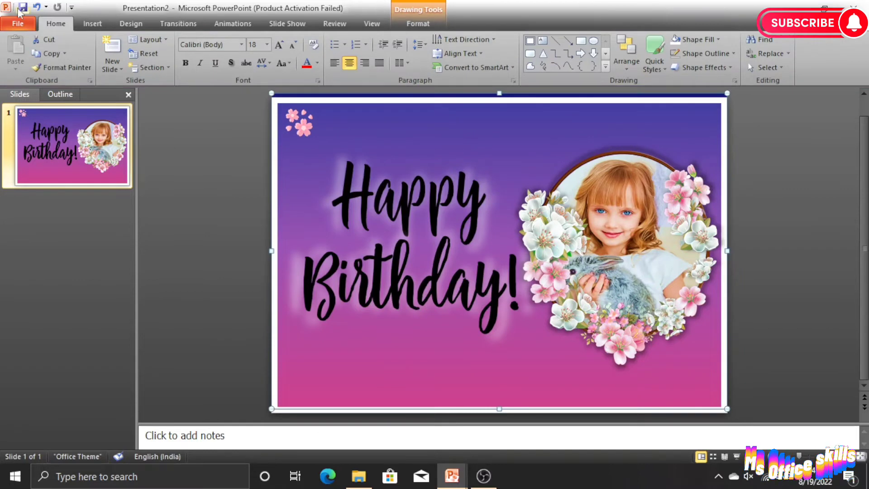
click(35, 8)
drag(300, 132, 298, 124)
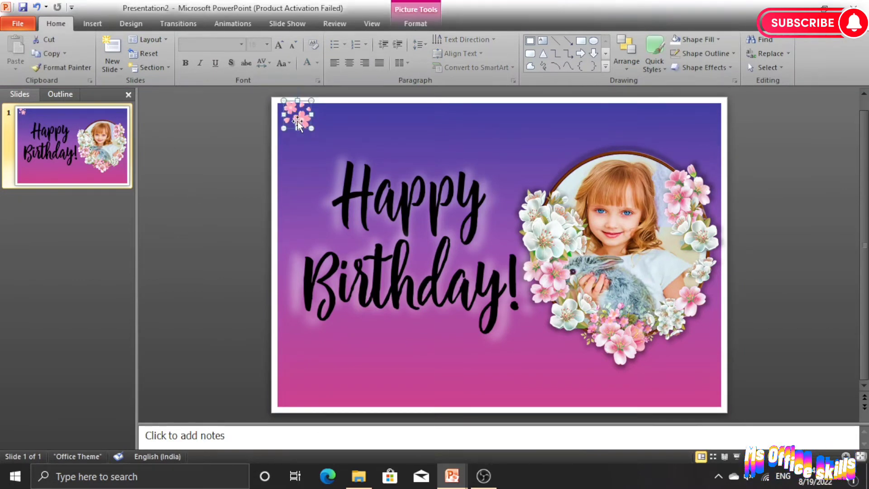
Bring the white frame to the front so it overlaps the edge of the upper-left cherry blossom.
right_click(298, 124)
click(252, 198)
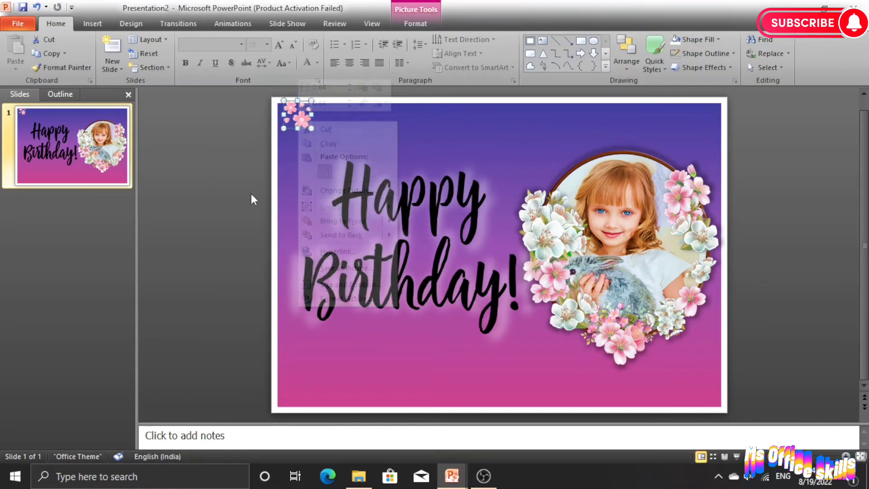
right_click(275, 198)
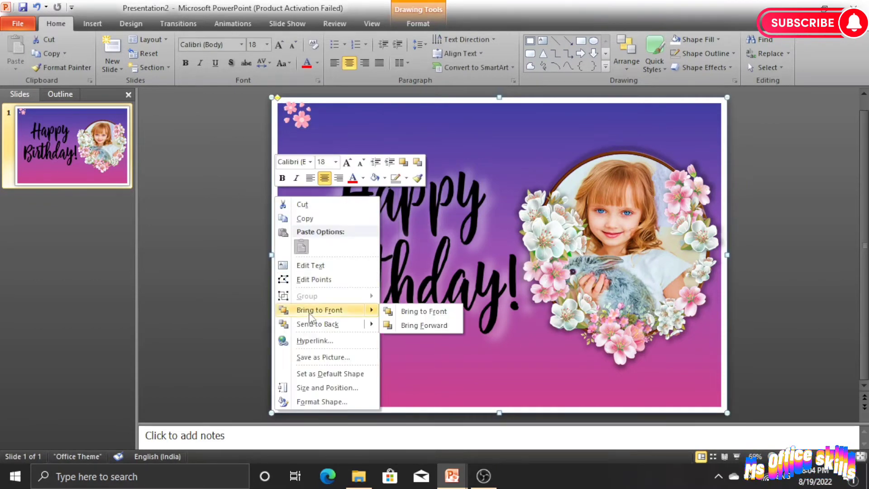
click(309, 313)
Copy the cherry blossom to the slide's lower-left and upper-right corners and bring the white frame in front of the copies.
click(301, 120)
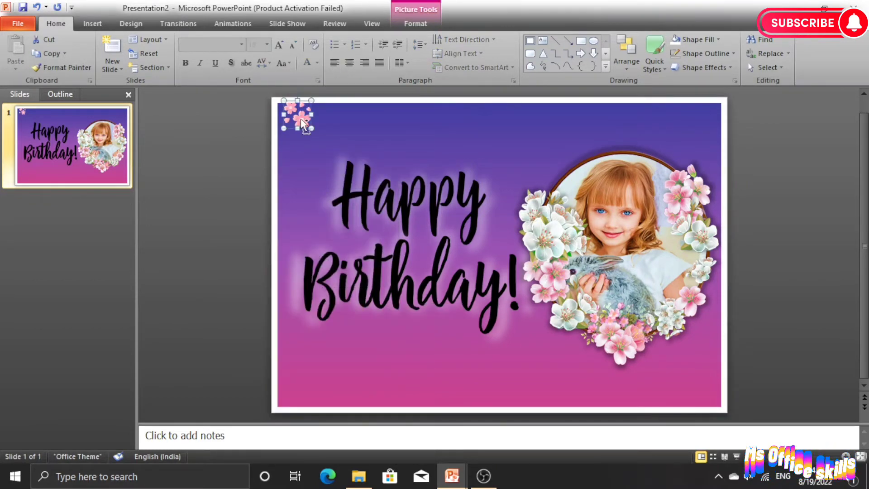
mouse_move(311, 132)
mouse_down()
mouse_move(303, 383)
mouse_move(322, 401)
mouse_move(412, 138)
mouse_move(412, 401)
mouse_move(423, 428)
mouse_move(478, 206)
mouse_move(551, 126)
mouse_move(707, 119)
mouse_up()
key(ctrl+d)
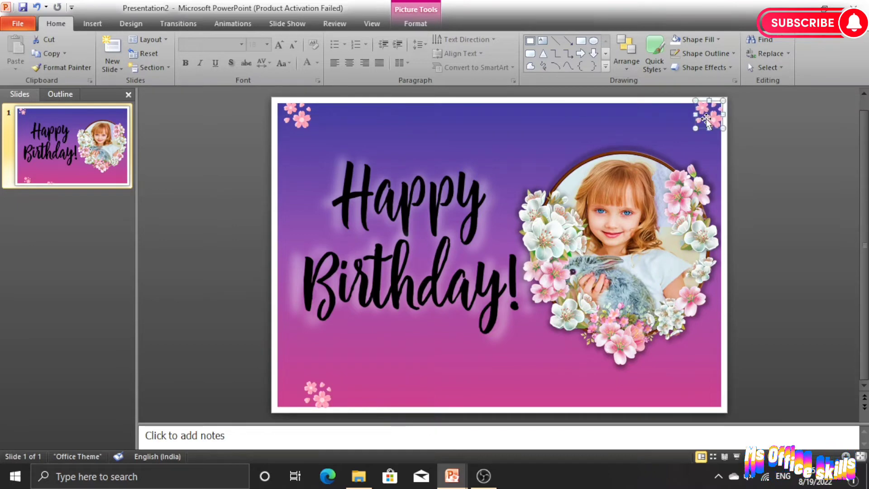
right_click(724, 149)
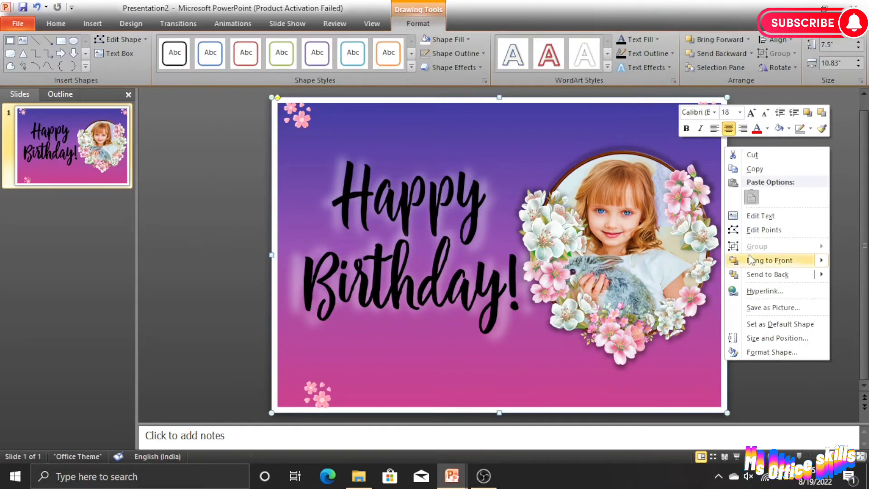
click(767, 274)
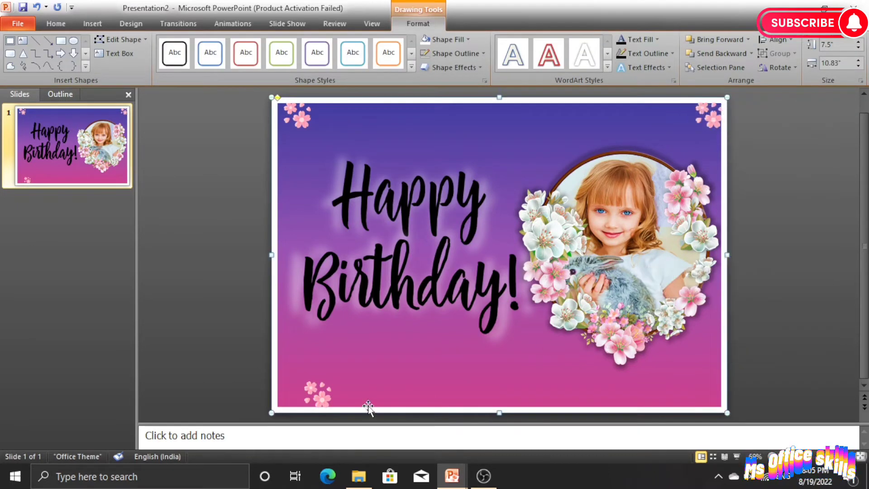
Place slightly smaller blossom copies beside the lower-left blossom, at the wreath's lower right and against the end of the Happy lettering.
click(703, 123)
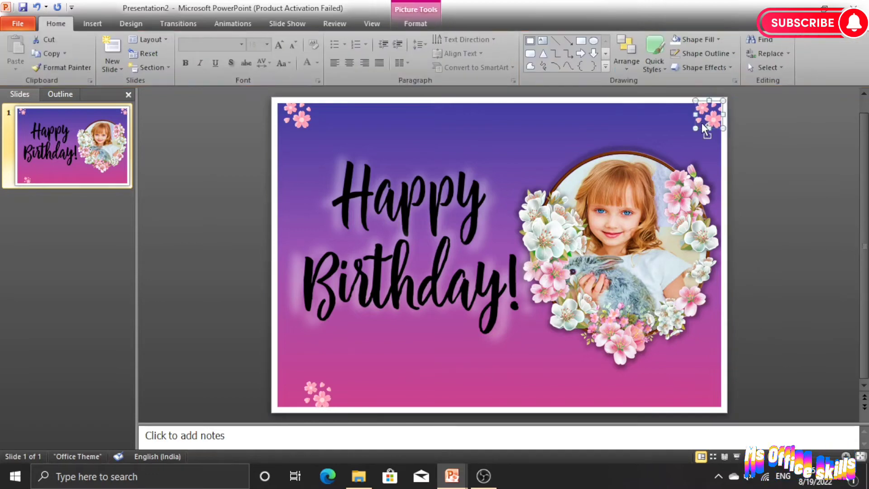
drag(699, 125, 361, 397)
click(736, 336)
click(681, 343)
drag(527, 374, 496, 216)
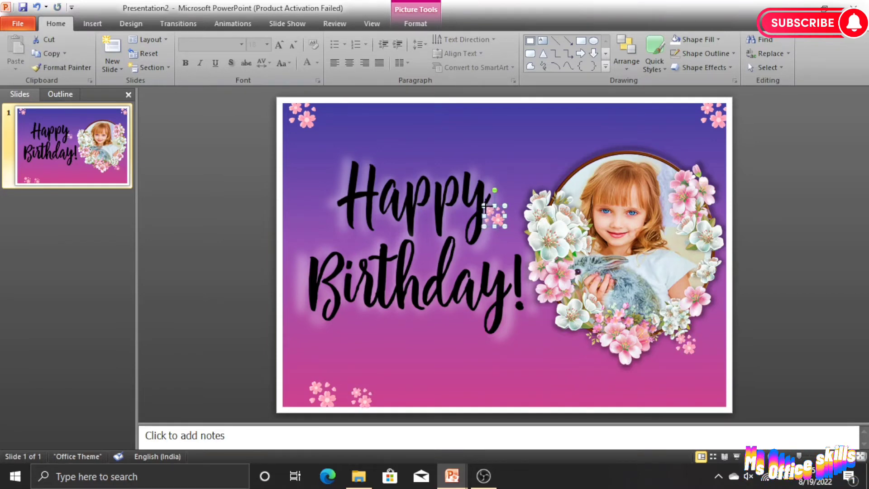
drag(498, 211, 500, 191)
Bring the Happy lettering in front of the cherry blossom at its right end.
click(481, 213)
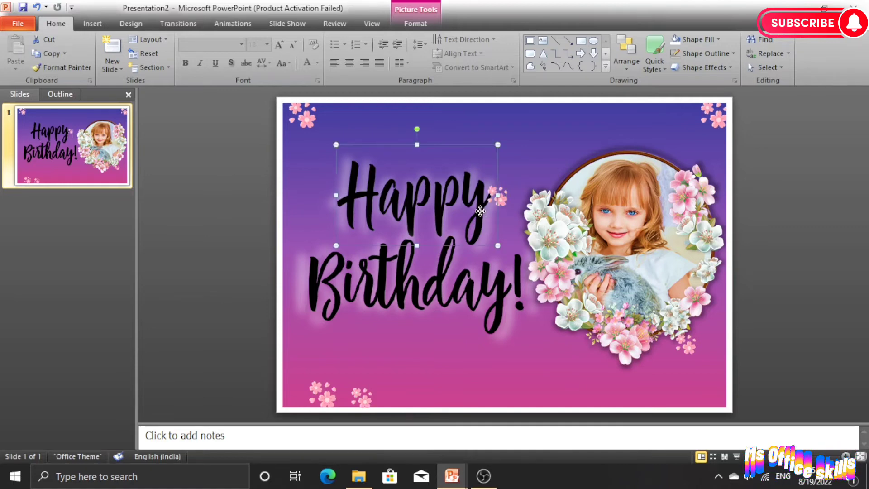
right_click(481, 212)
click(527, 313)
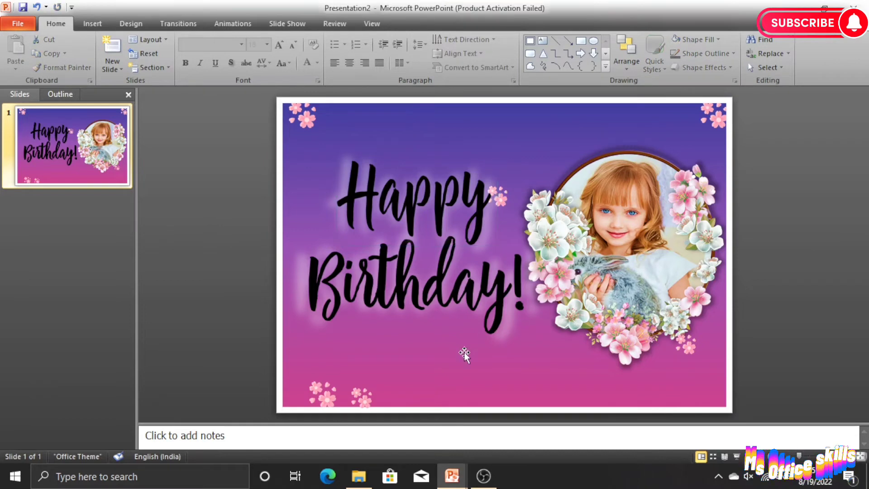
Copy the lower-left cherry blossom to below the wreath and move the small blossom beside it to the wreath's upper left.
click(328, 396)
drag(329, 396, 565, 379)
drag(362, 398, 551, 129)
click(561, 383)
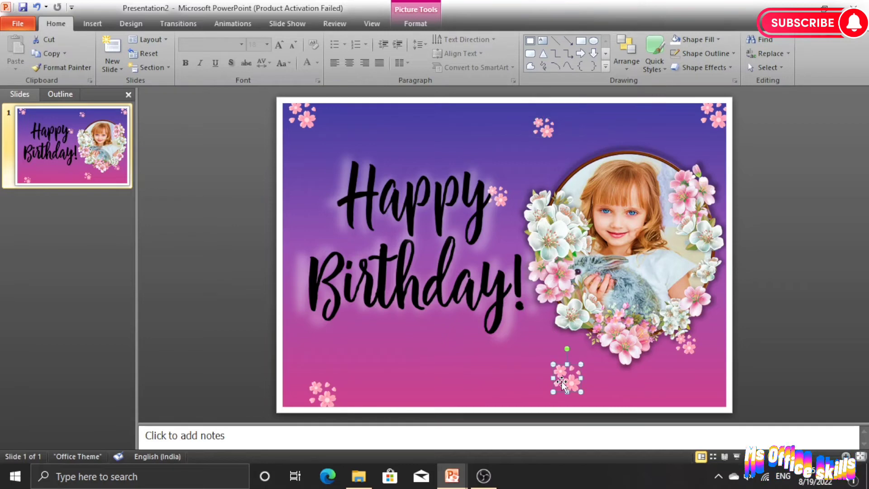
key(Right)
key(Right)
key(Down)
key(Down)
Add a small blossom copy beneath the Birthday! lettering and shift the blossom below the wreath down to the frame's lower edge.
drag(563, 387, 396, 364)
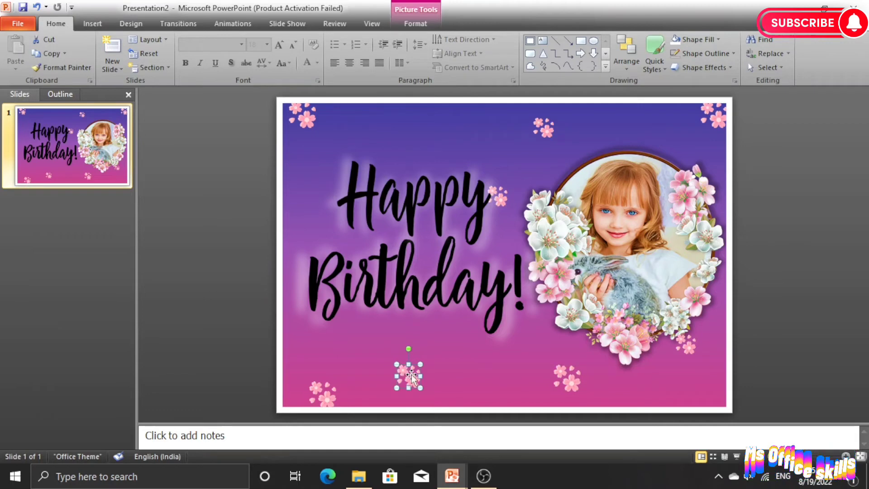
drag(410, 376, 425, 356)
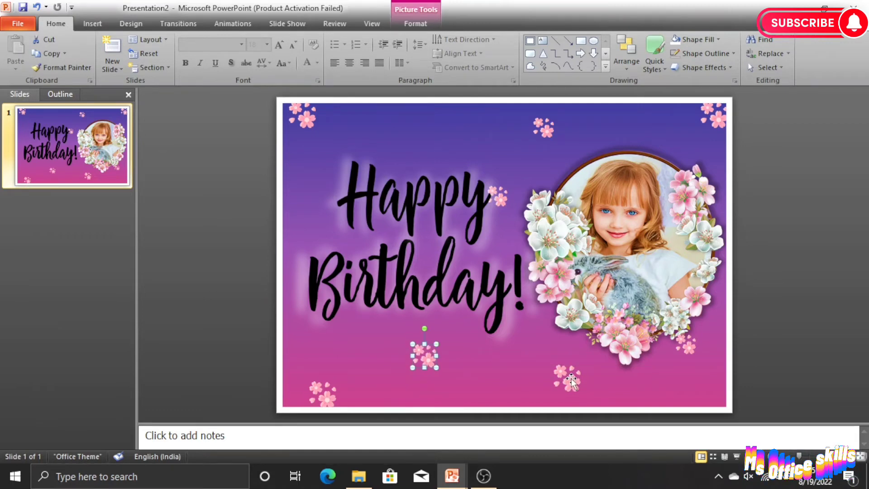
drag(569, 379, 590, 396)
Bring the white frame to the front and move the small blossom beneath Birthday! down and right towards the bottom centre.
right_click(560, 412)
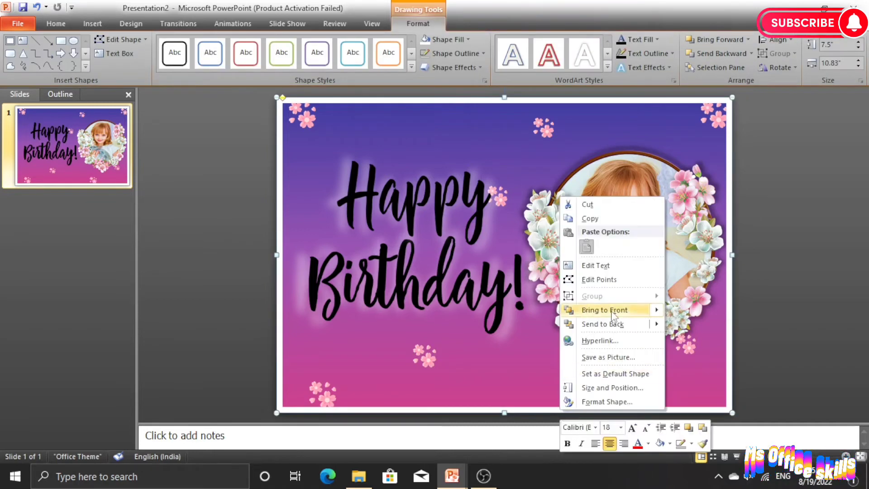
click(607, 323)
click(751, 302)
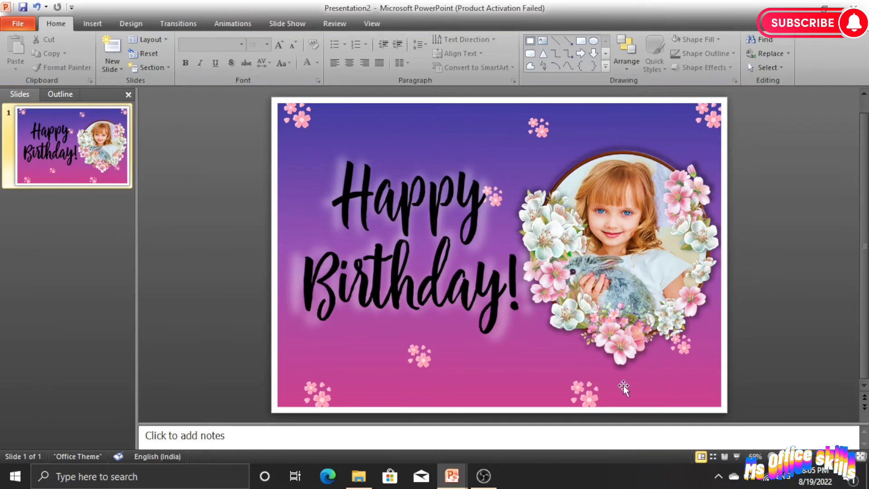
drag(419, 361, 473, 383)
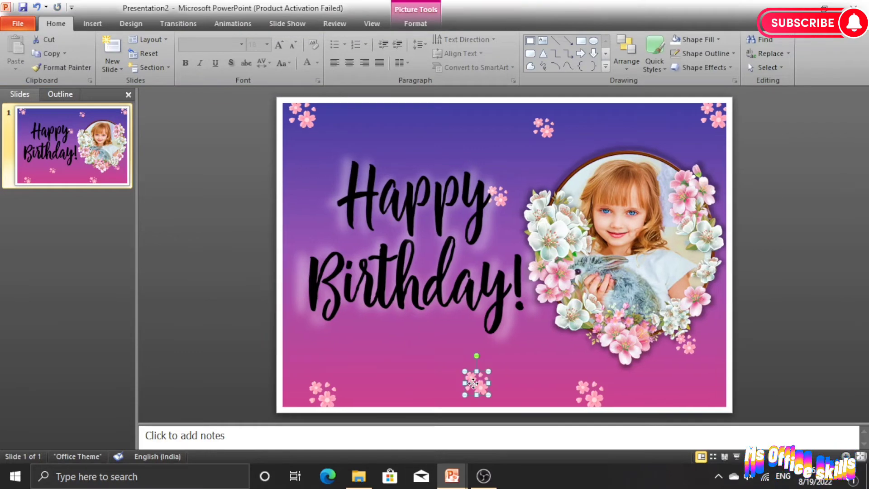
Draw a flowchart Terminator shape beneath Birthday!, about as wide as the lettering, and flatten it into a thin underline.
click(103, 25)
click(176, 51)
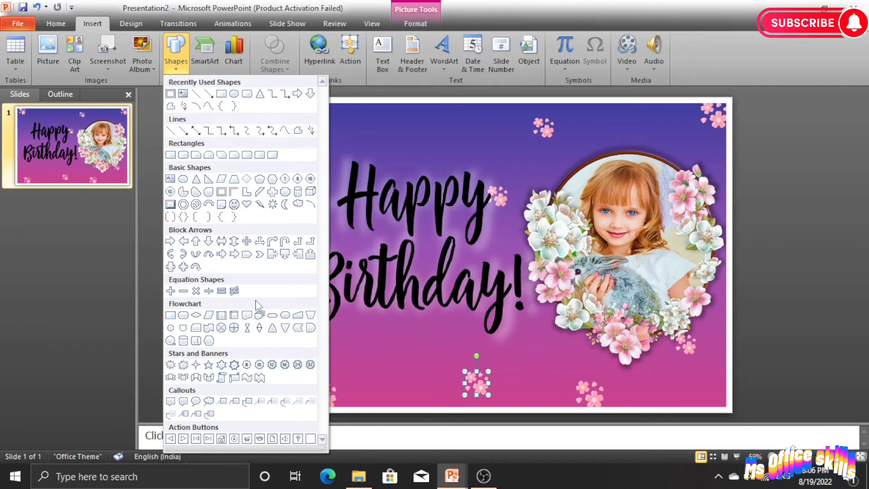
click(272, 315)
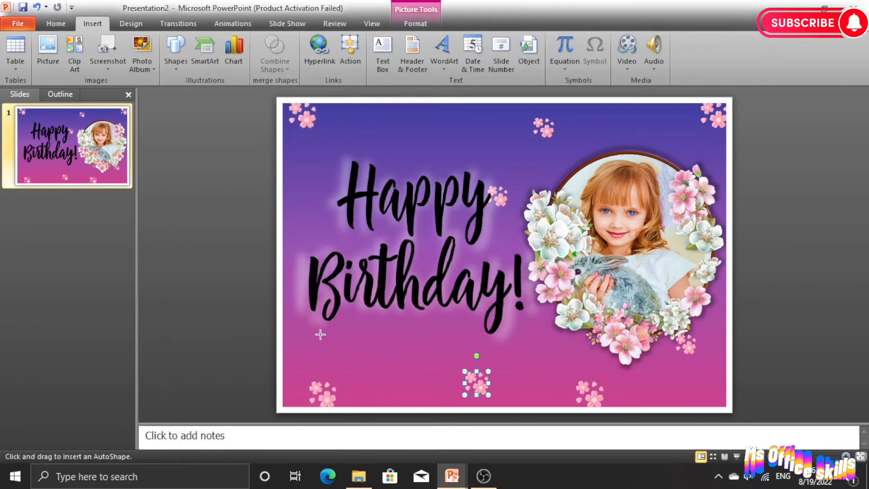
drag(316, 331, 529, 341)
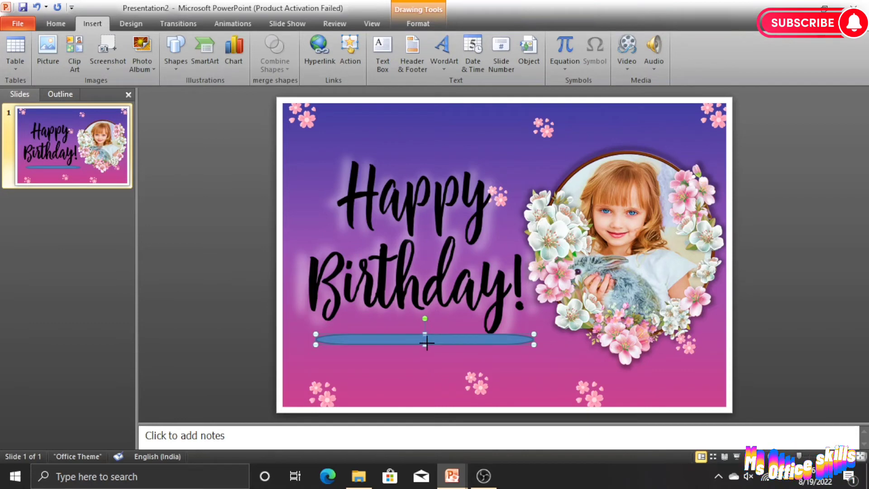
drag(427, 343, 426, 338)
click(431, 347)
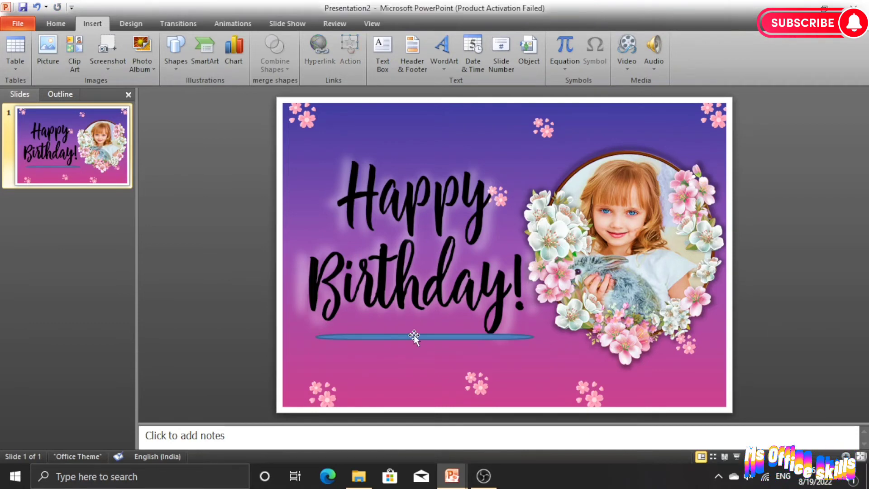
Fill the underline shape with black, remove its outline and shift it slightly left to align with the Birthday! lettering.
click(414, 336)
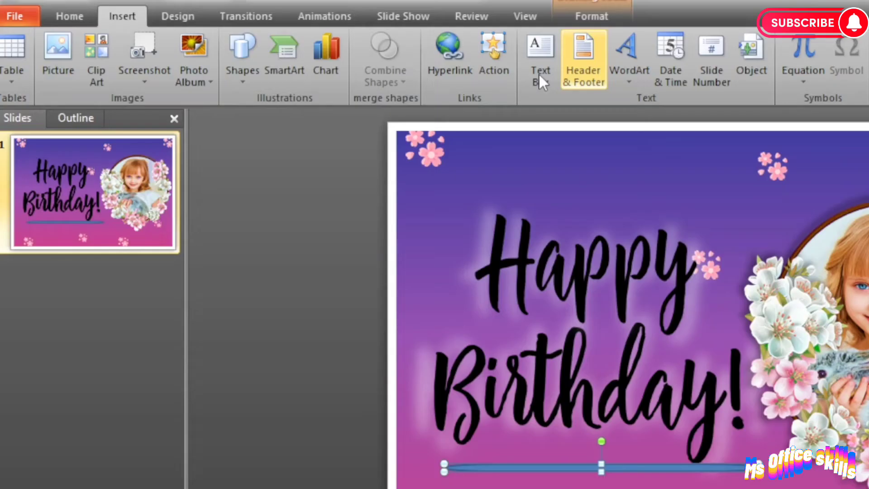
click(418, 23)
click(643, 39)
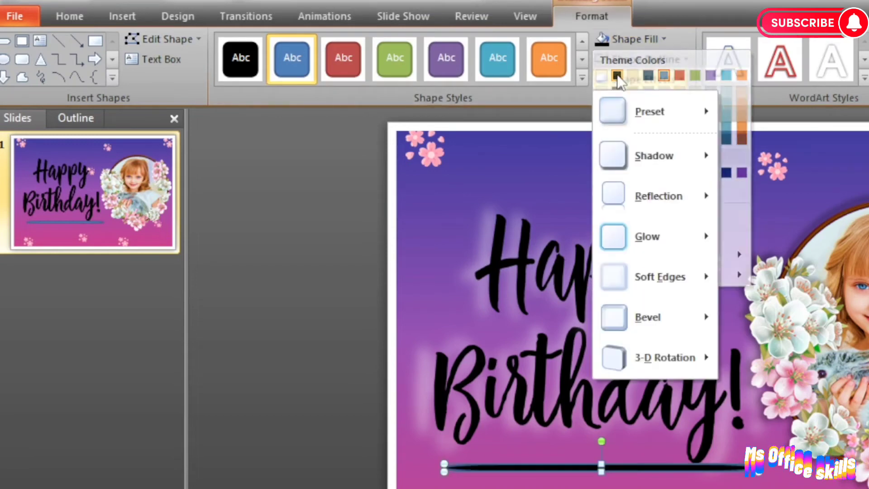
click(639, 59)
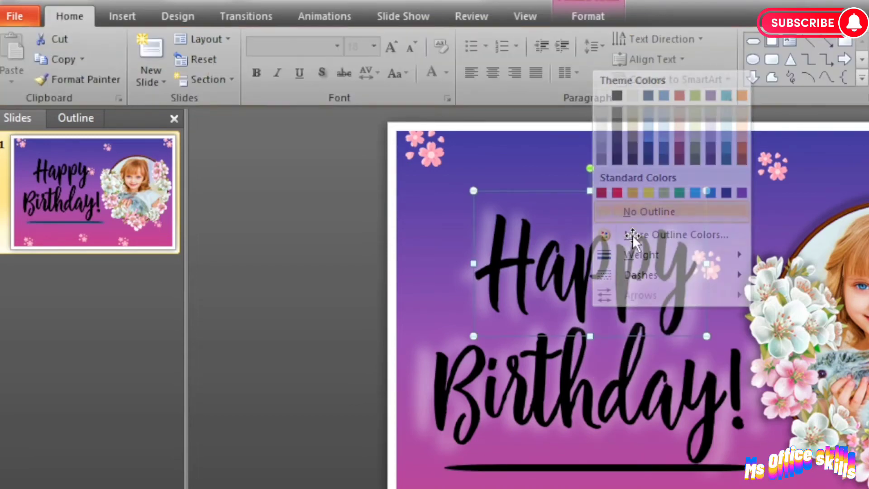
click(597, 467)
drag(594, 470, 583, 471)
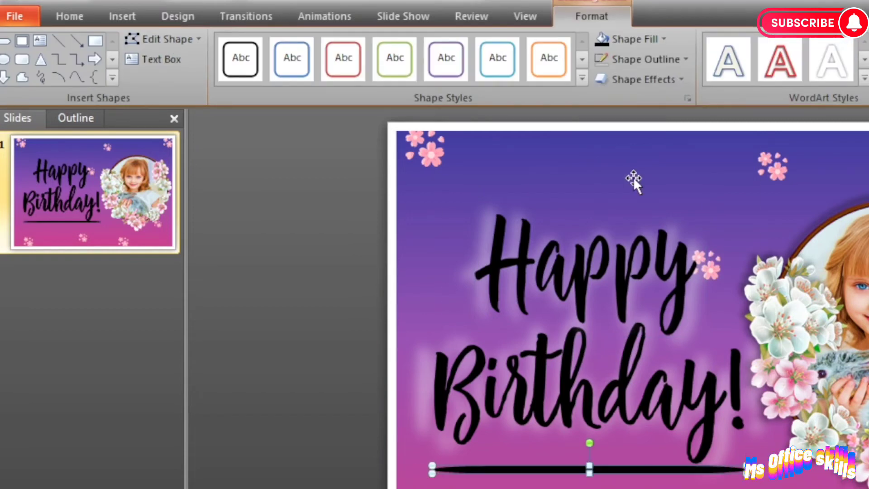
Apply the centred outer shadow to the black underline shape.
click(665, 80)
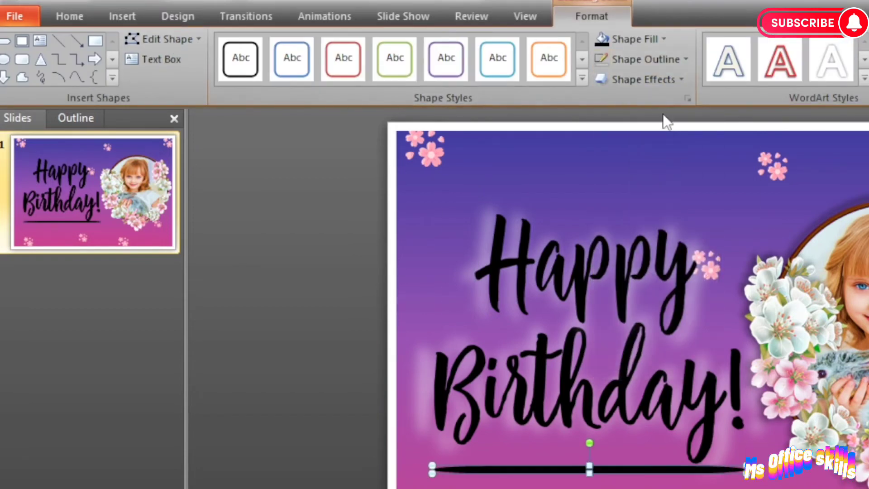
click(660, 82)
mouse_move(660, 153)
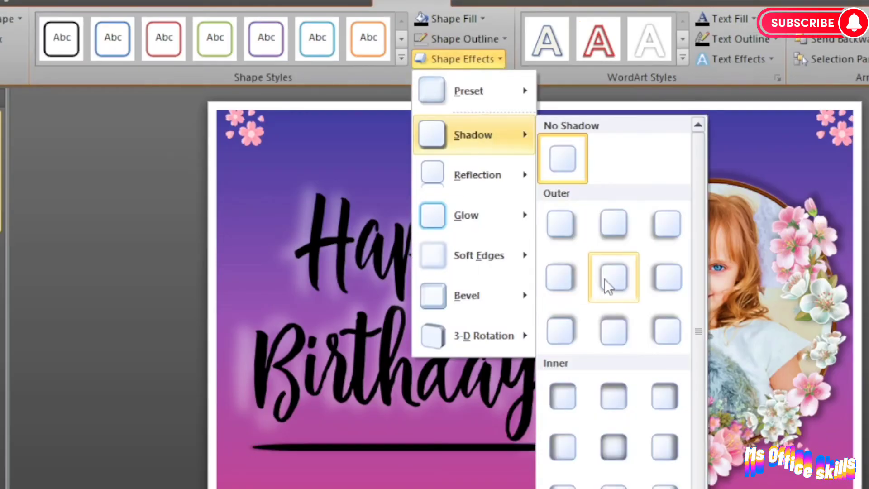
click(609, 277)
click(807, 296)
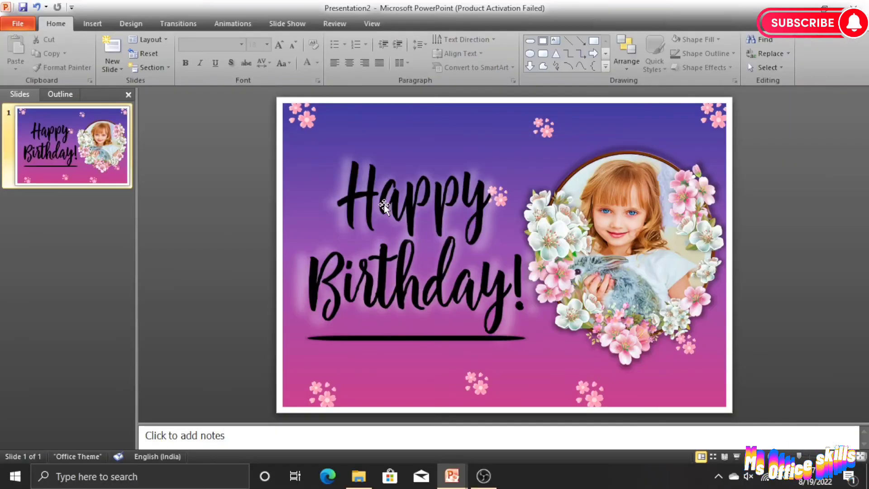
Add a text box beneath the underline and enter the birthday's day and month, with AUGUST in capitals.
click(555, 41)
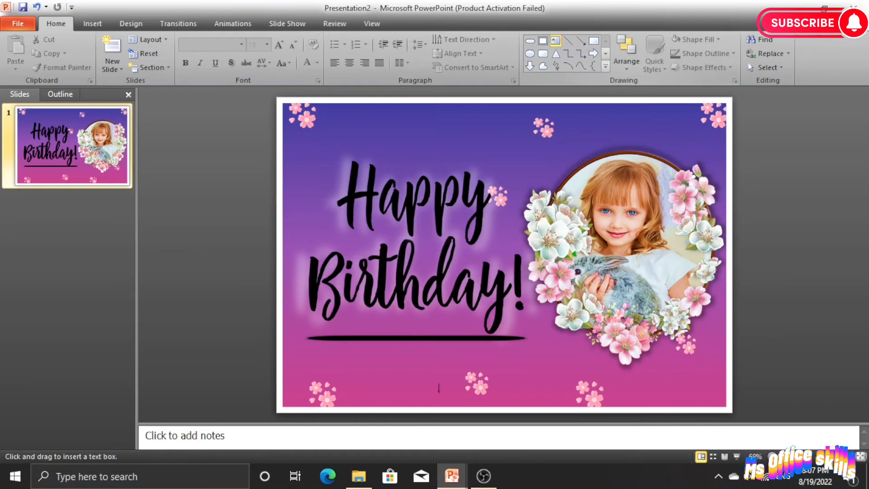
mouse_move(356, 349)
mouse_down()
mouse_move(430, 378)
mouse_move(508, 366)
mouse_up()
text(2)
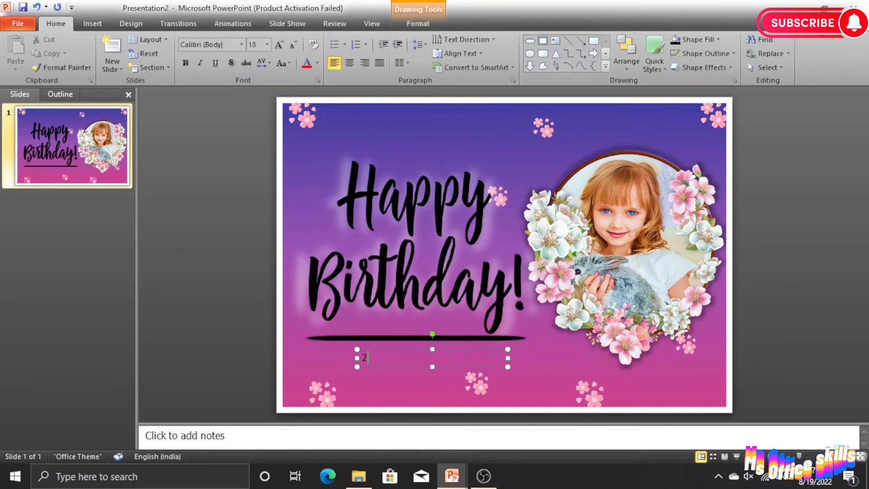
text(7th of AUGUST)
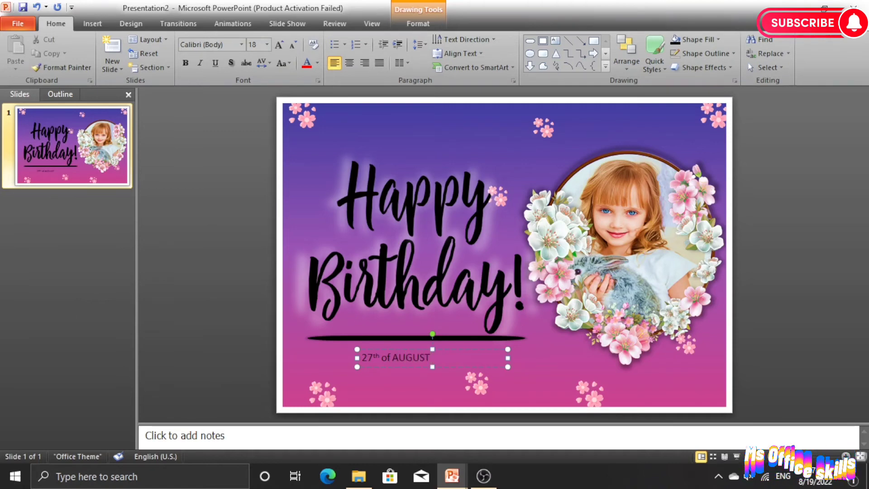
Make the date text bold with a text shadow and set its font to Bahnschrift SemiBold.
key(ctrl+a)
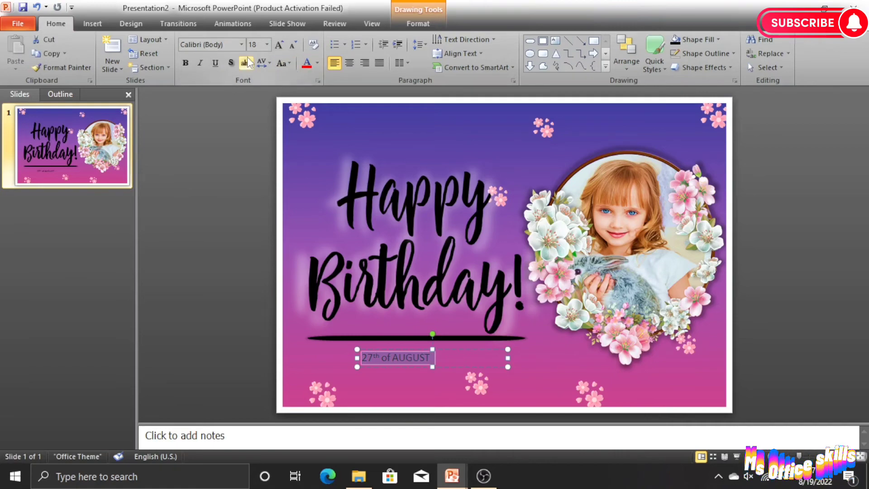
click(231, 63)
click(190, 63)
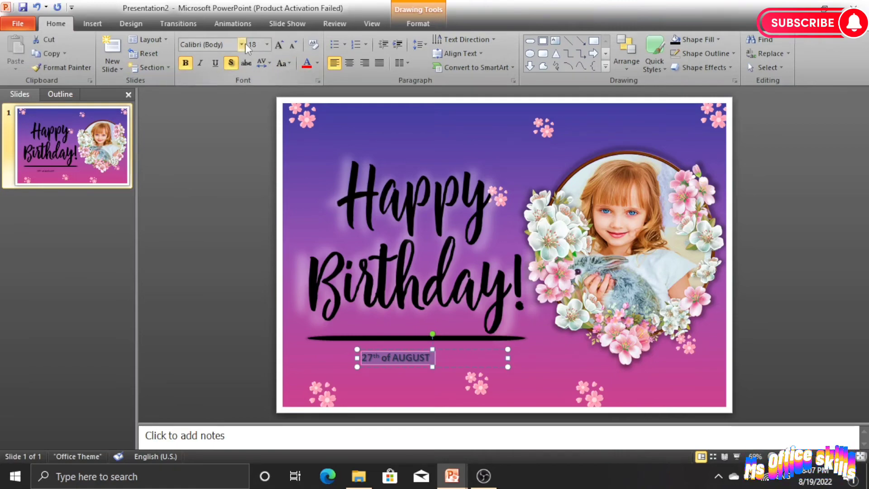
click(244, 44)
click(253, 299)
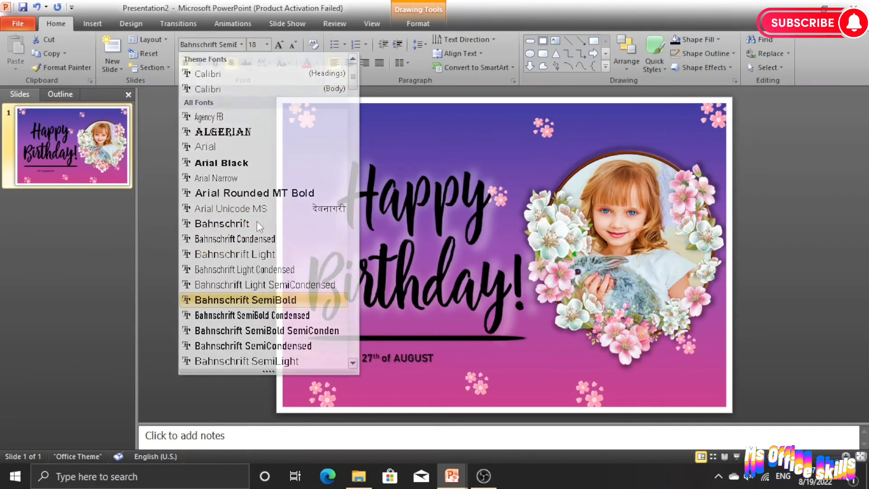
click(382, 357)
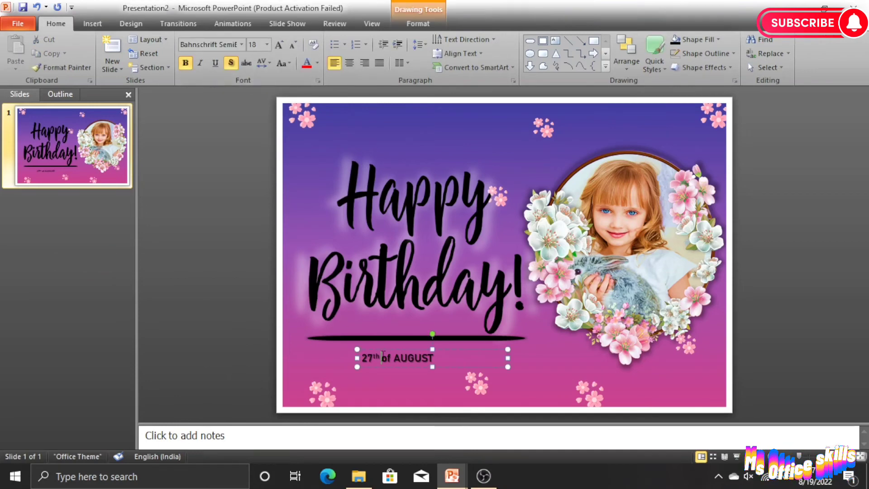
Colour the date text white at 24 pt and fit its box to 2.71" wide beneath the underline.
drag(428, 362, 360, 358)
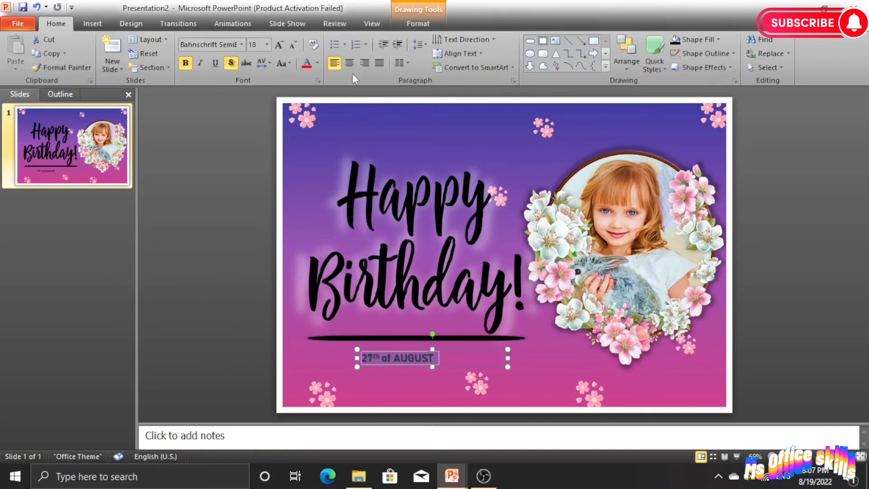
click(315, 65)
click(306, 86)
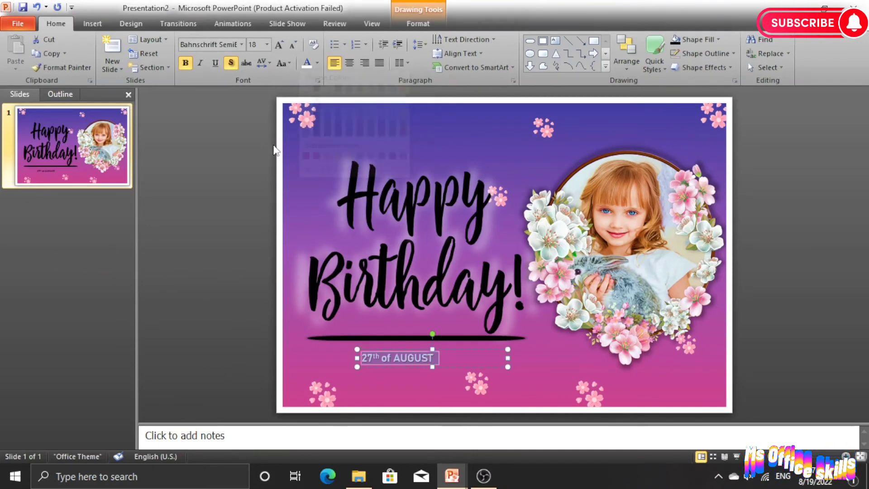
click(276, 45)
click(277, 45)
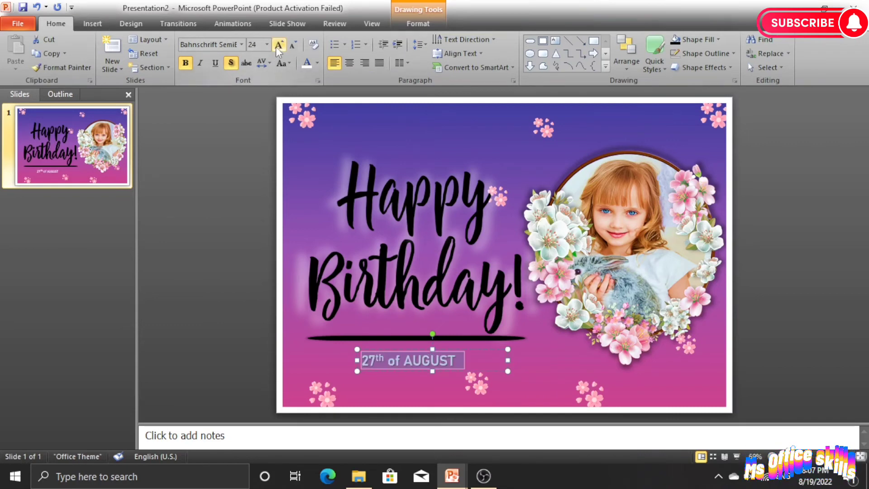
mouse_move(484, 349)
mouse_down()
mouse_move(518, 360)
mouse_move(486, 359)
mouse_up()
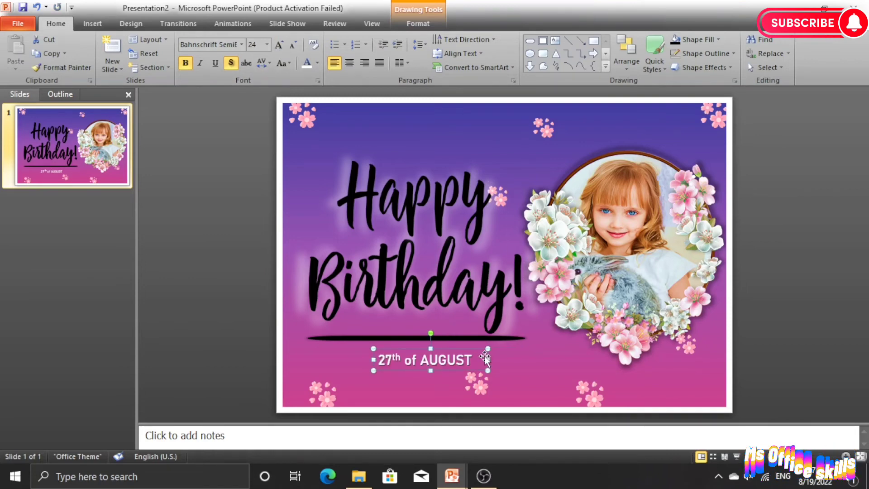
Give the date text box a black outline with a weight of 3 pt.
click(433, 23)
click(448, 55)
click(448, 54)
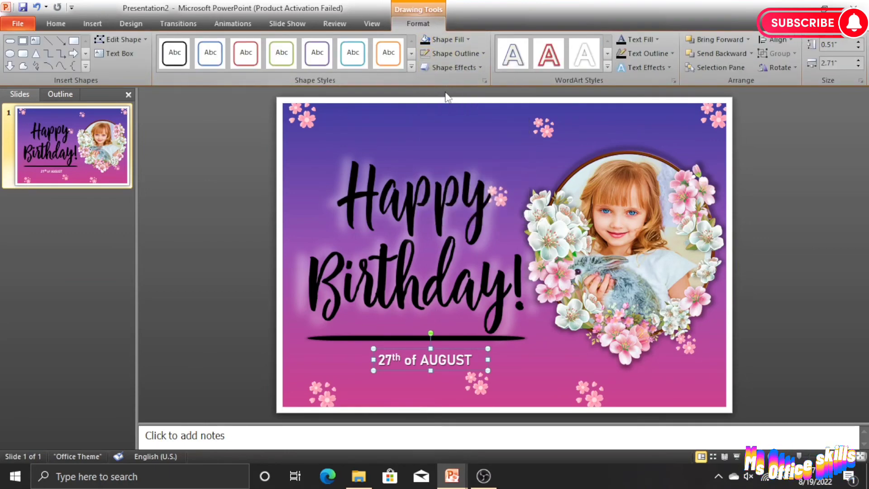
click(448, 54)
click(435, 79)
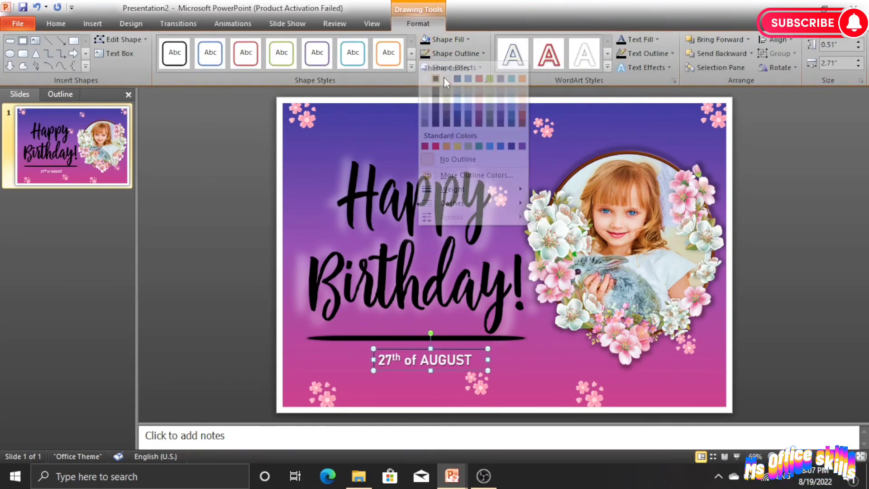
click(463, 54)
click(464, 159)
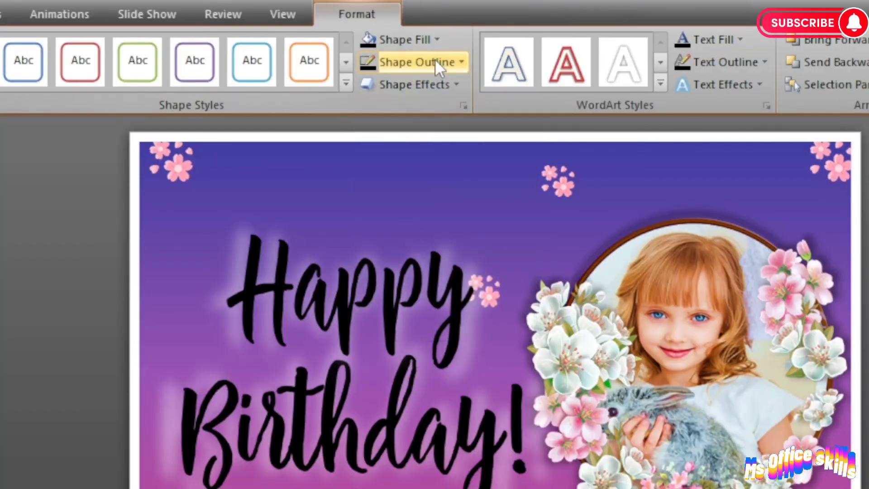
click(436, 61)
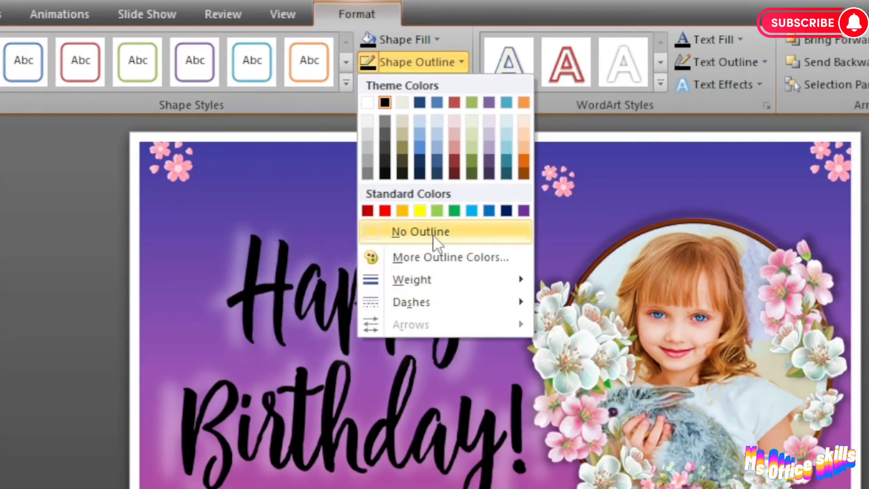
mouse_move(433, 278)
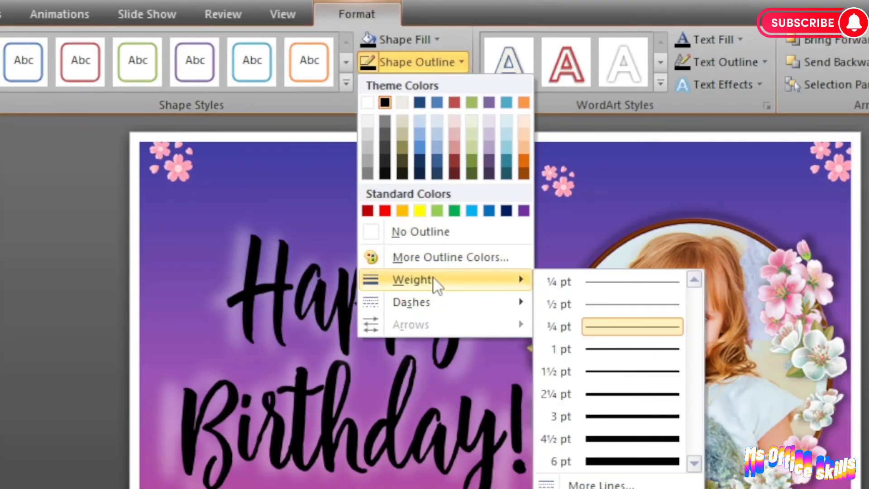
click(606, 416)
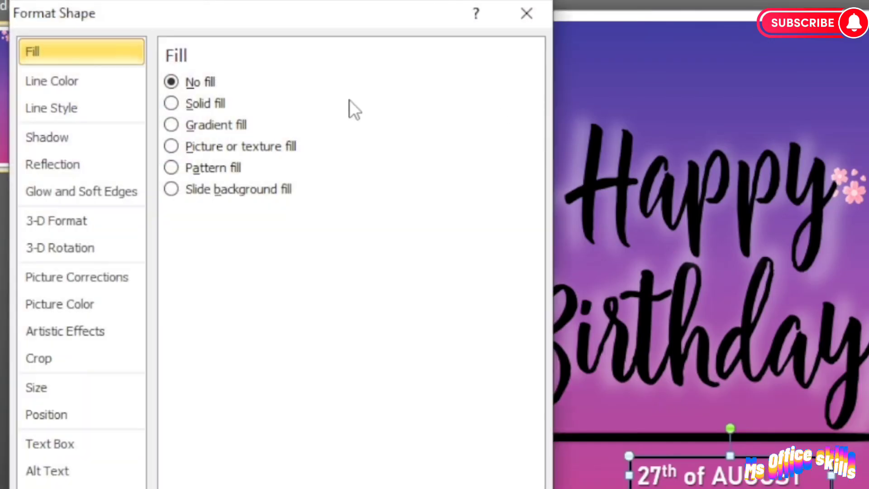
Make the date box's solid black outline semi-transparent, with a line transparency above 37%.
click(81, 82)
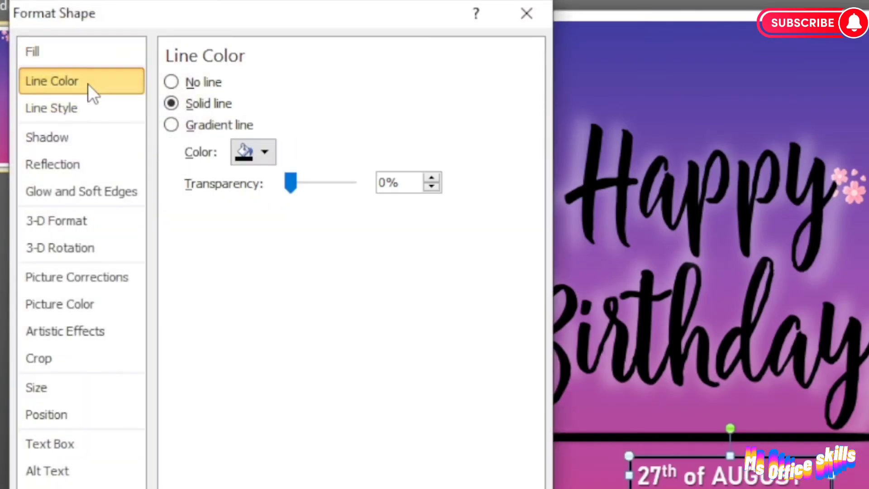
drag(300, 182, 316, 187)
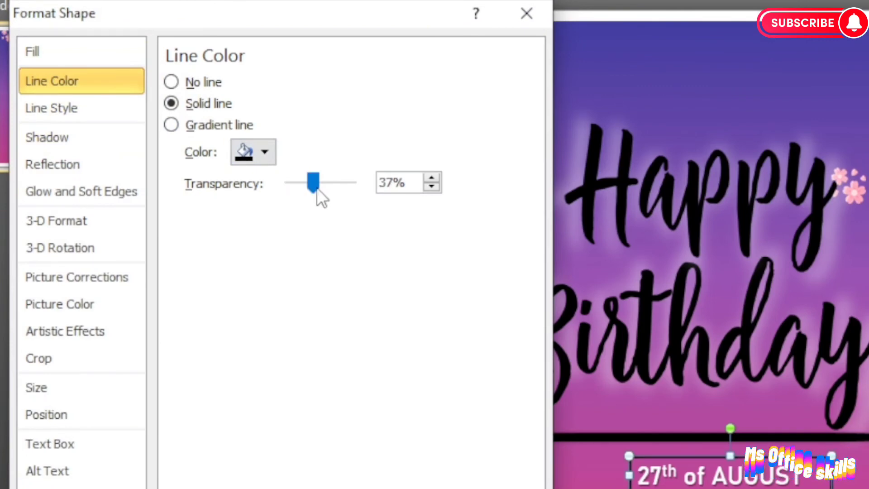
drag(317, 187, 333, 187)
key(Escape)
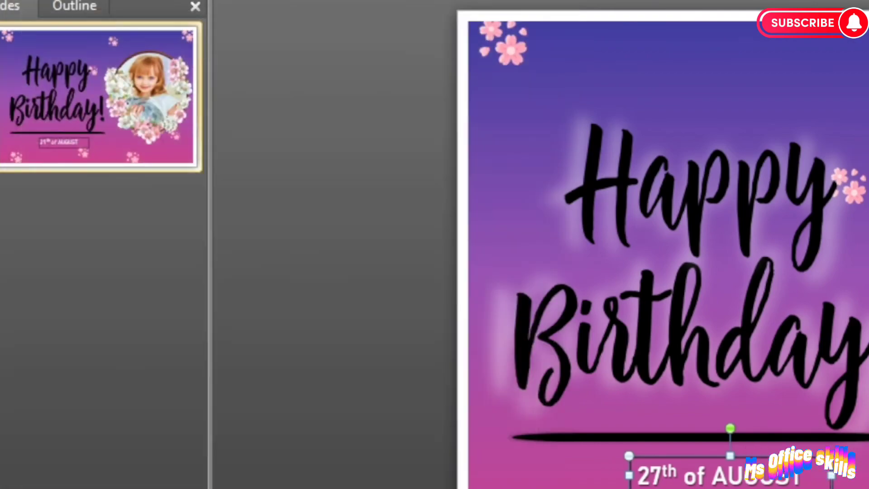
click(809, 341)
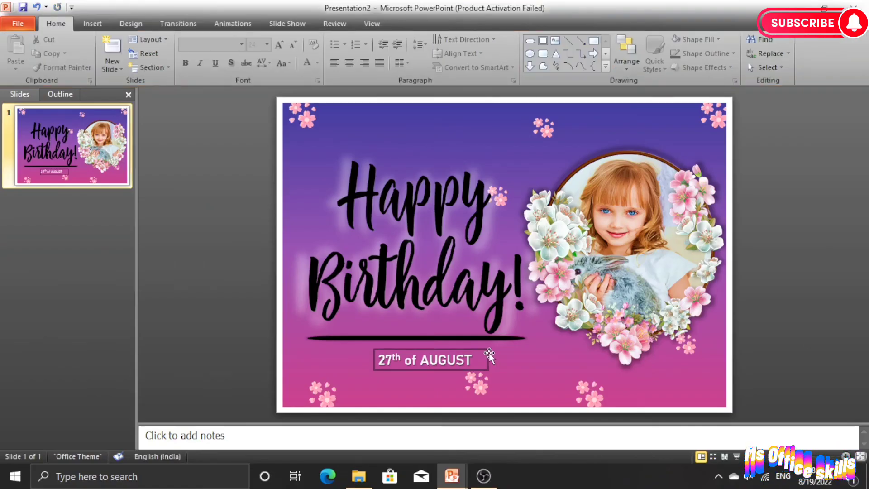
Undo the accidental shift of the white frame and move the outlined date box slightly left beneath the underline.
drag(489, 351, 484, 352)
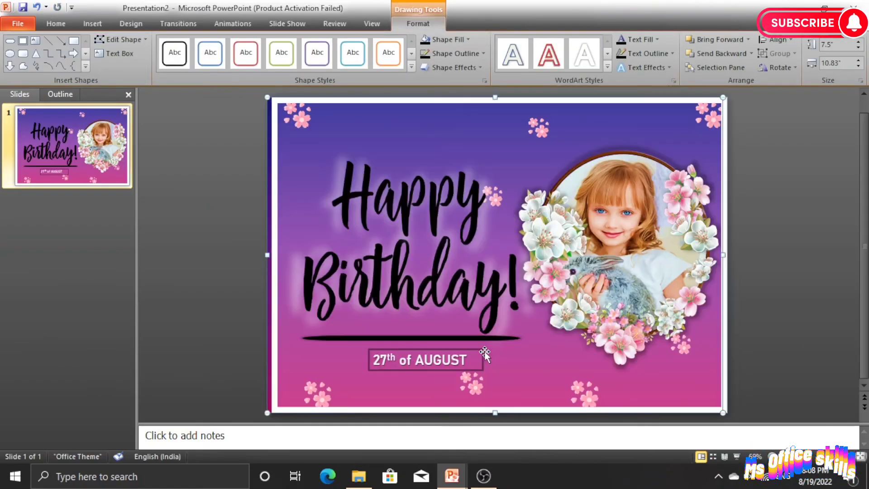
click(36, 7)
click(367, 362)
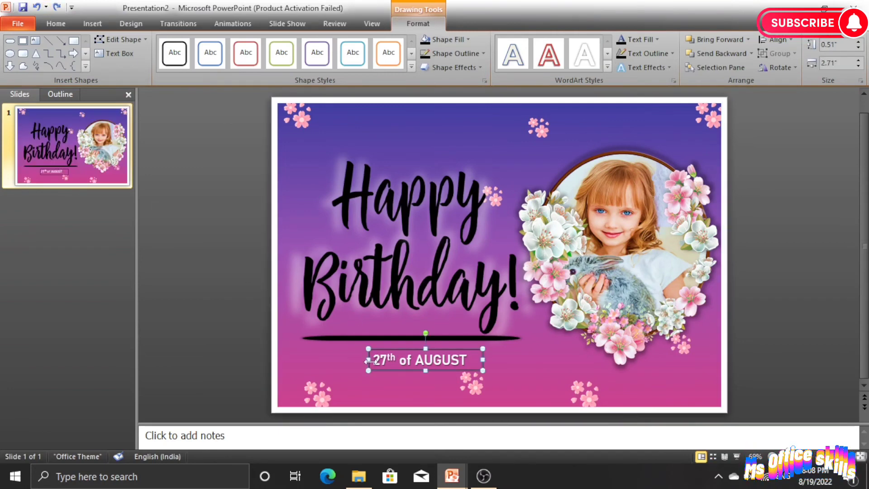
drag(378, 352, 370, 349)
click(781, 369)
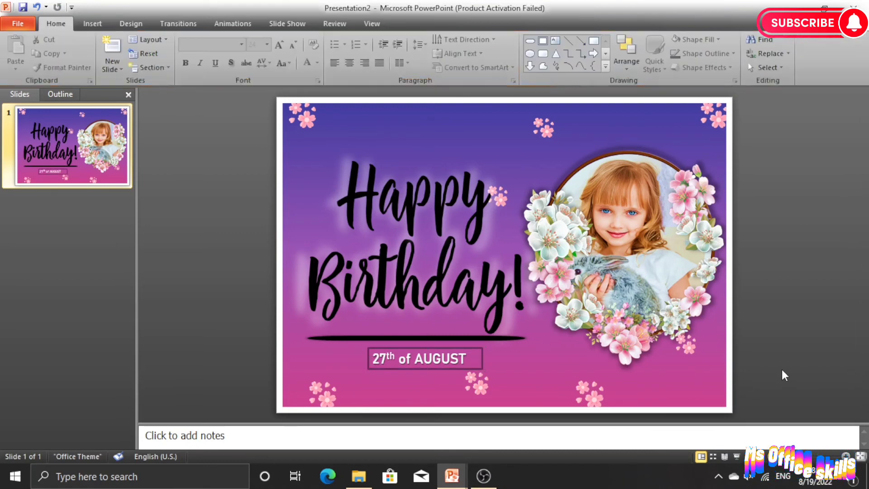
Shift the cherry blossom under the date box slightly right and place a 0.27" copy of it beneath the H of Happy.
click(478, 384)
click(808, 320)
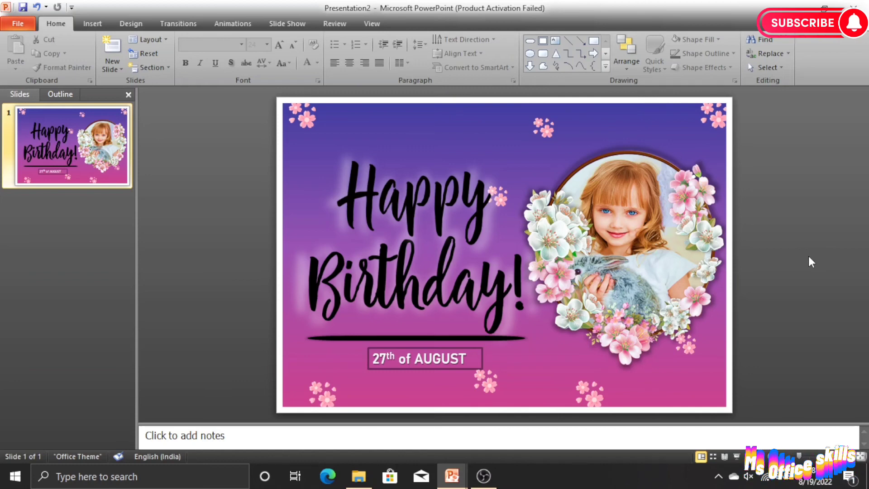
click(487, 391)
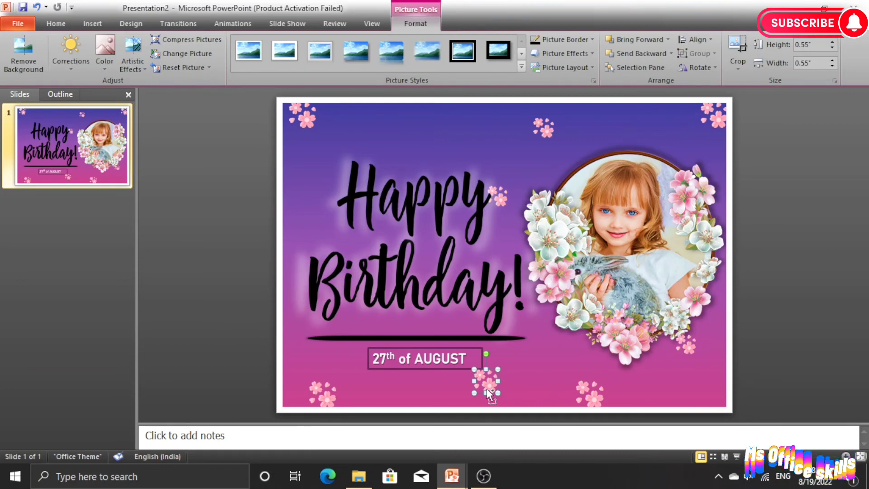
drag(487, 391, 369, 233)
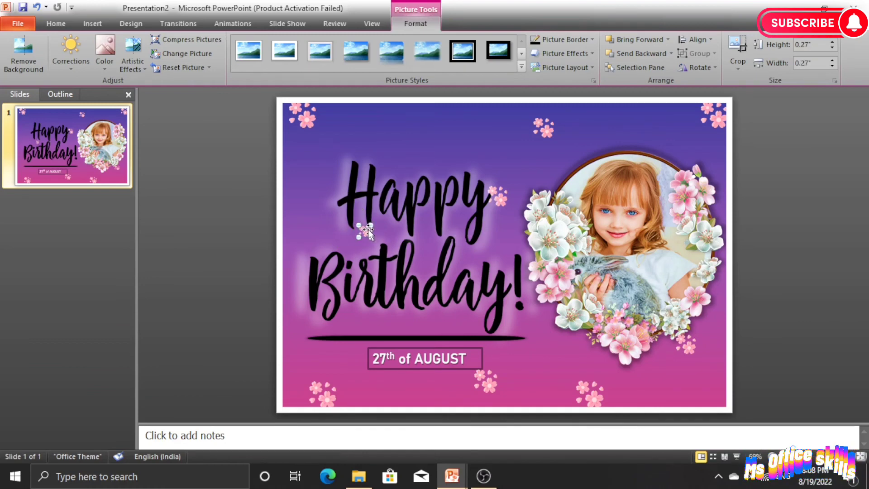
click(371, 217)
right_click(372, 216)
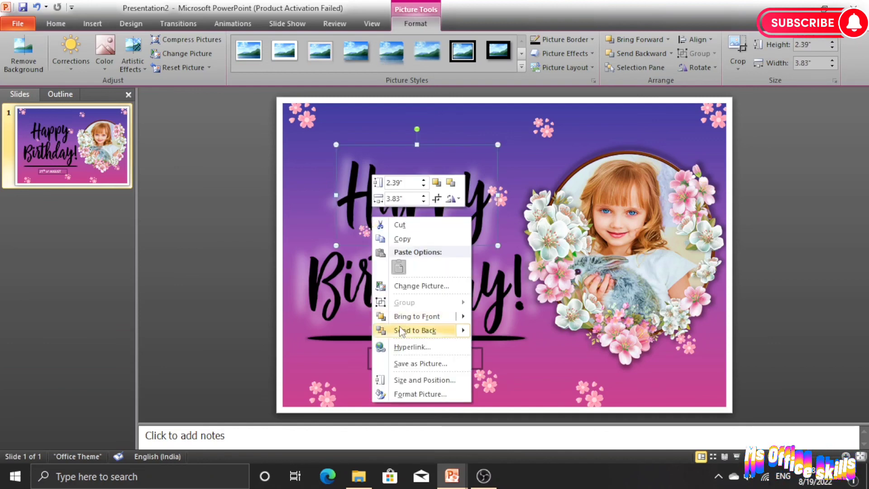
click(766, 274)
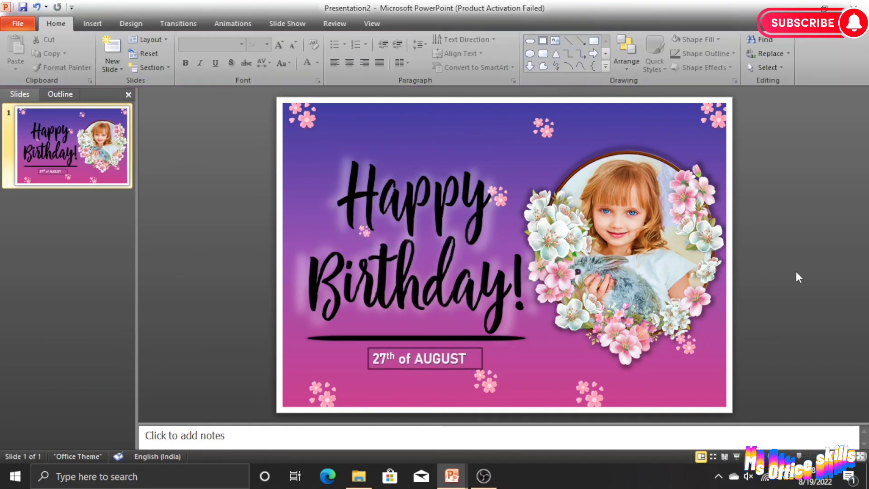